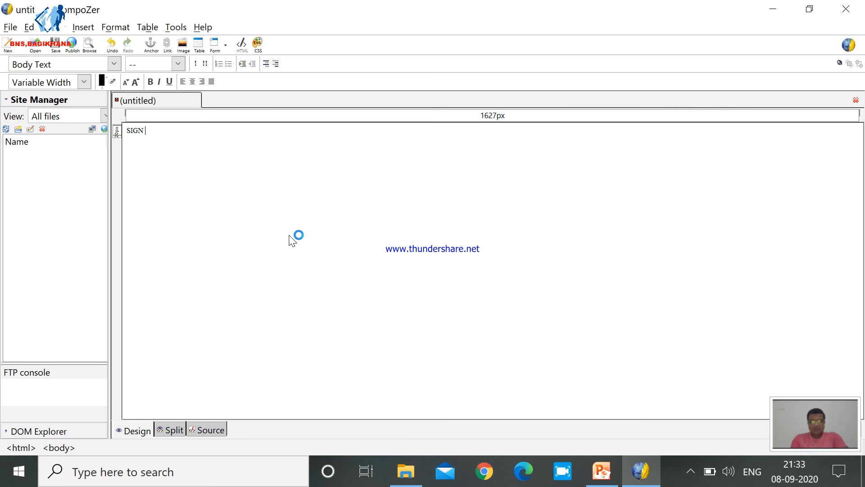
Complete the page heading so it reads "SIGN UP FORM FOR FACEBOOK".
text(FORM FOR)
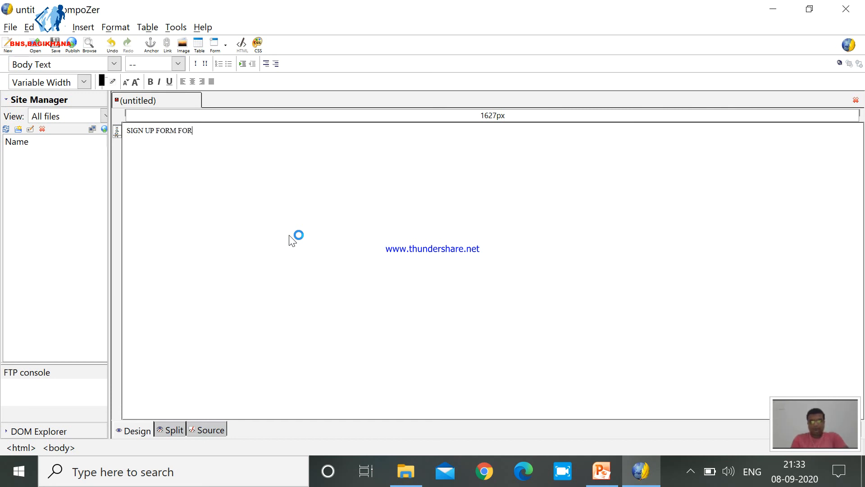
key(BackSpace)
text(R FACEBOOK)
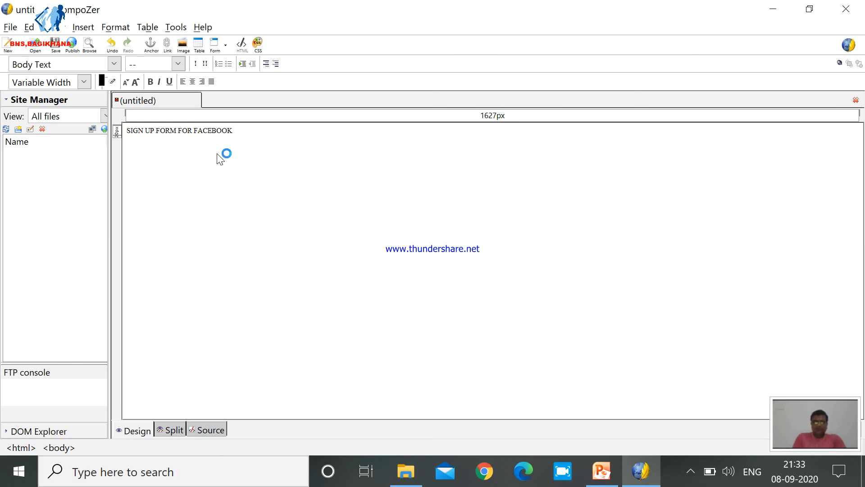
Enlarge the heading to about three times its original size, make it bold and centre it.
triple_click(194, 132)
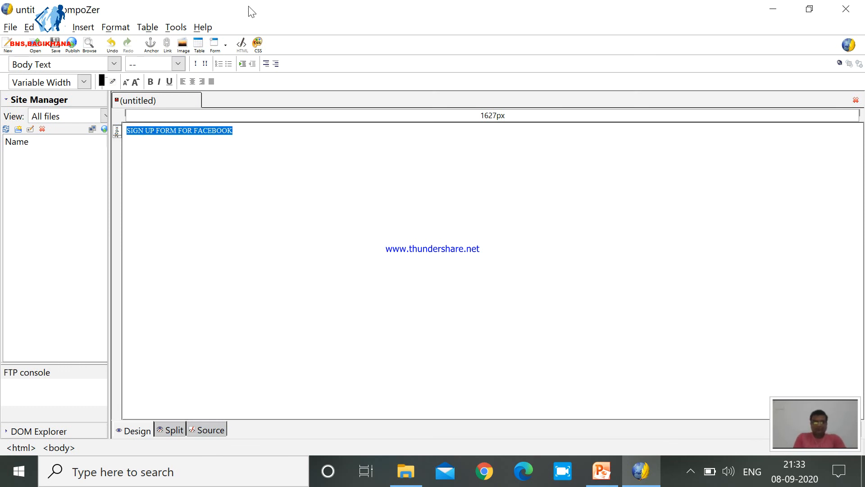
click(137, 82)
click(138, 82)
click(138, 82)
click(138, 82)
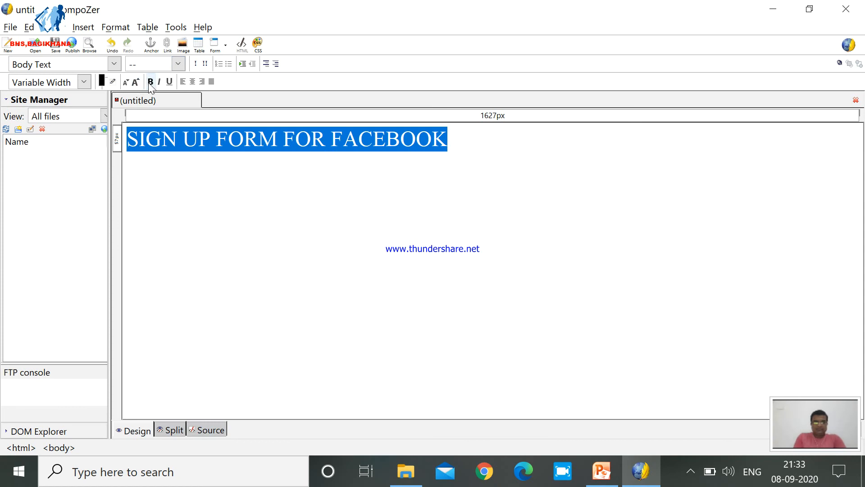
click(151, 81)
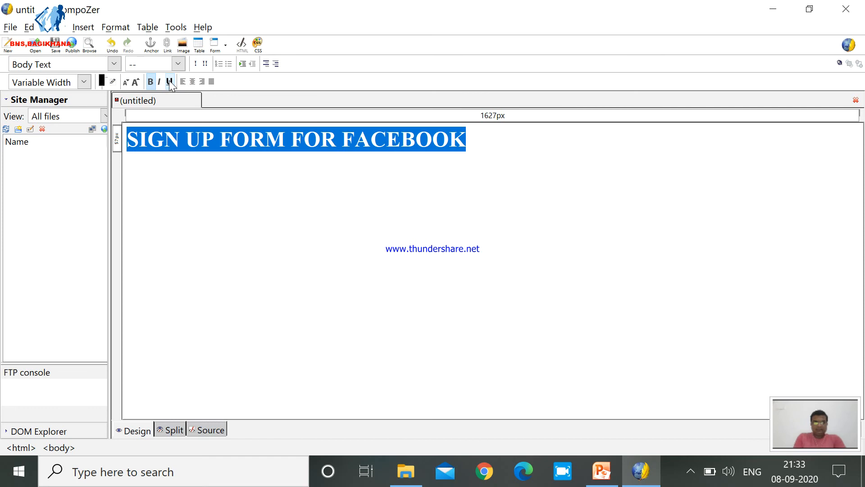
click(193, 81)
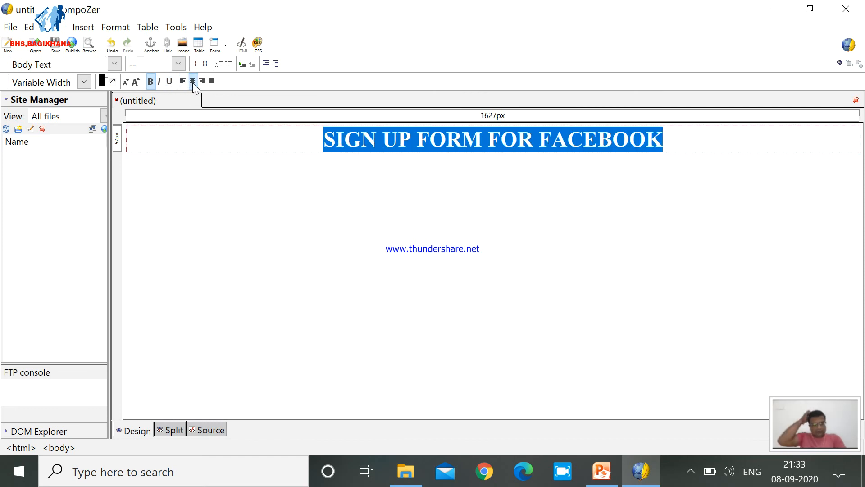
Start a new form after the heading and name it form1.
click(678, 149)
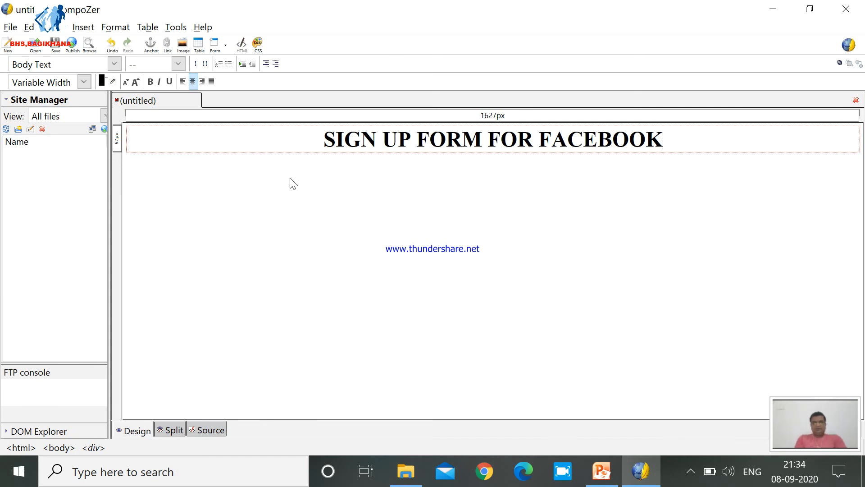
click(215, 47)
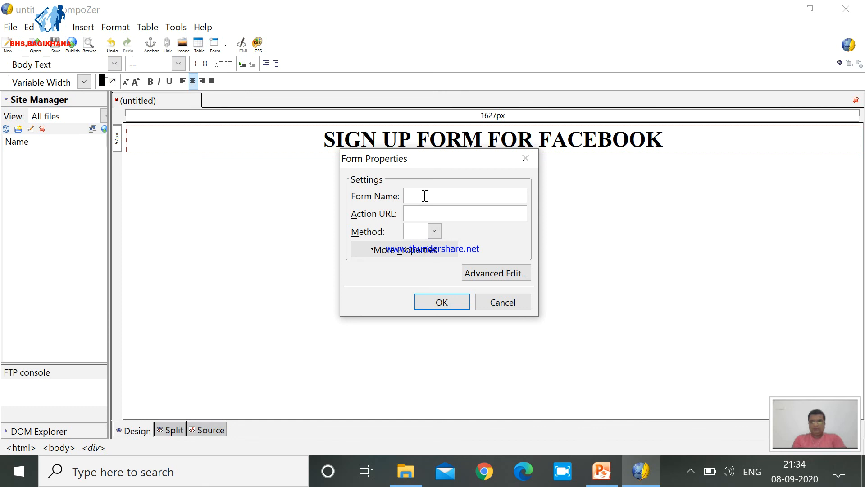
text(f)
text(rom)
key(BackSpace)
key(BackSpace)
key(BackSpace)
text(orm1)
key(Tab)
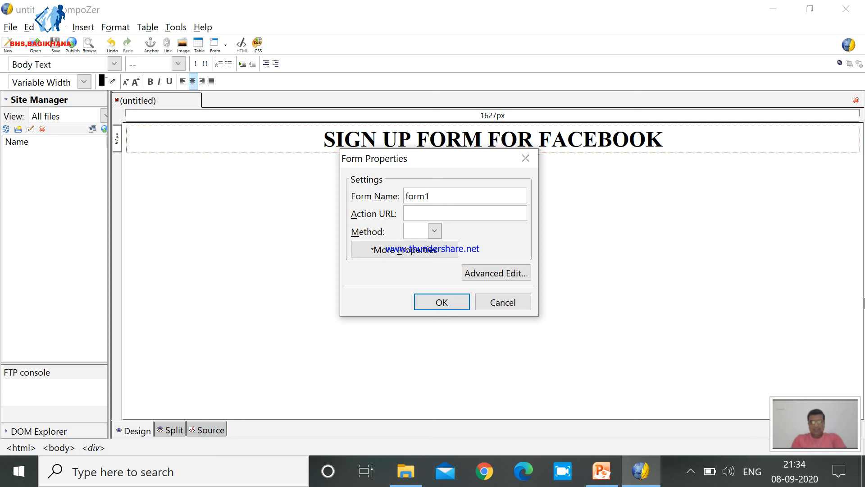
Set the form's action URL to form1.html and its method to POST, and insert the form.
text(foerm)
key(BackSpace)
key(BackSpace)
key(BackSpace)
text(rm1)
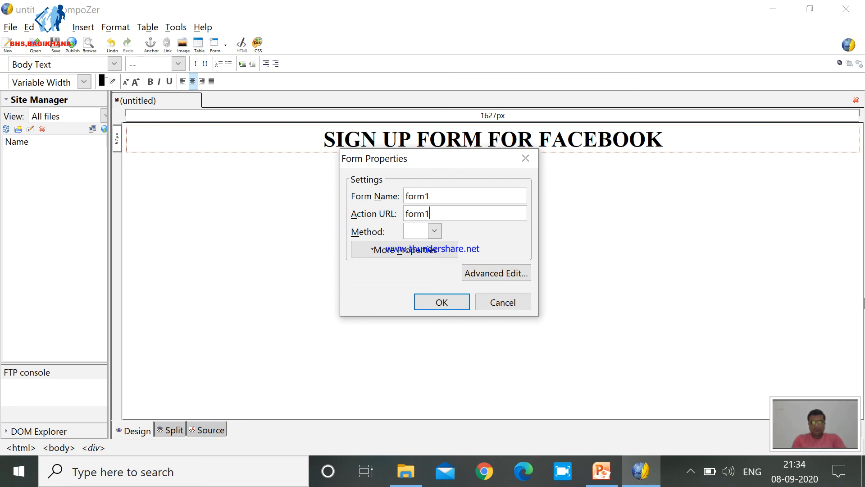
text(.html)
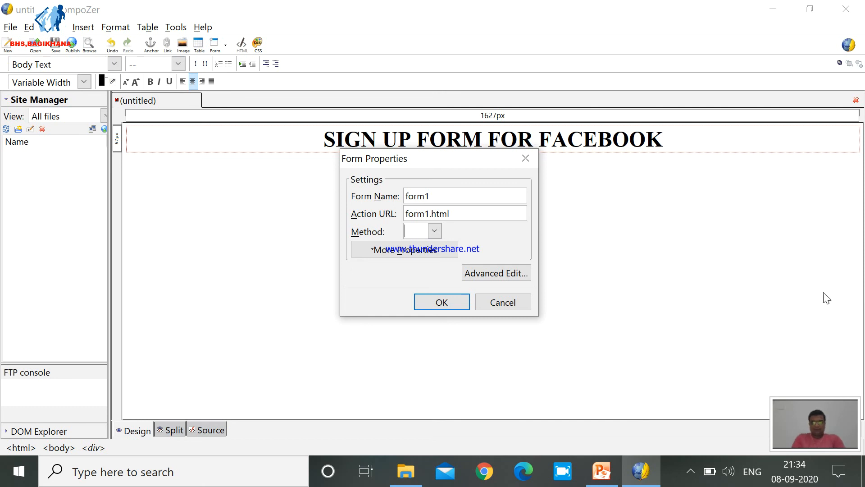
key(Tab)
click(434, 232)
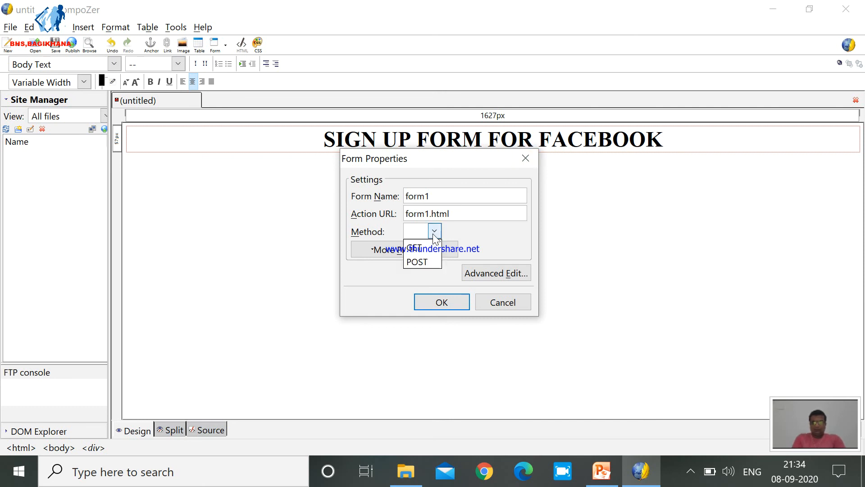
click(423, 260)
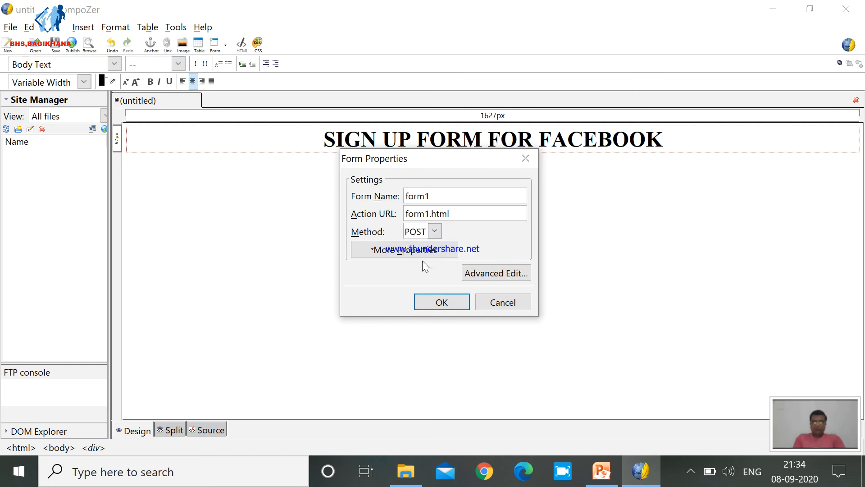
click(447, 300)
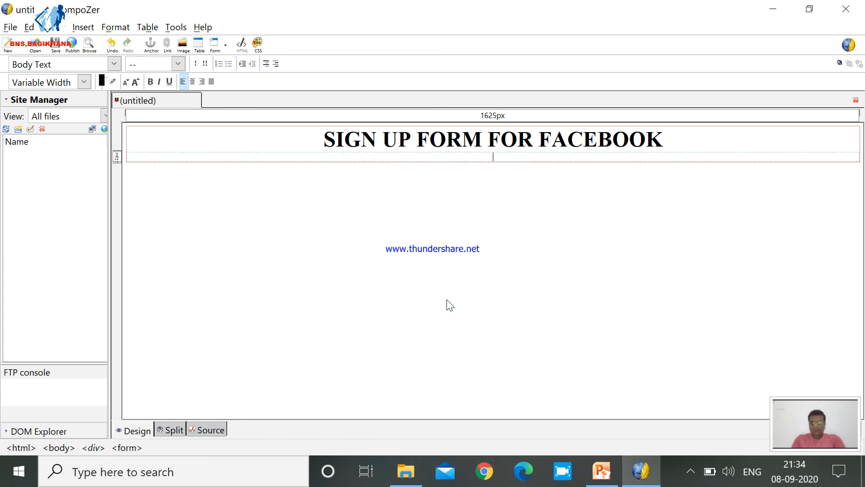
Add several blank lines inside the form and place the cursor back on its first line.
key(Return)
key(Return)
key(Return)
key(Return)
key(Return)
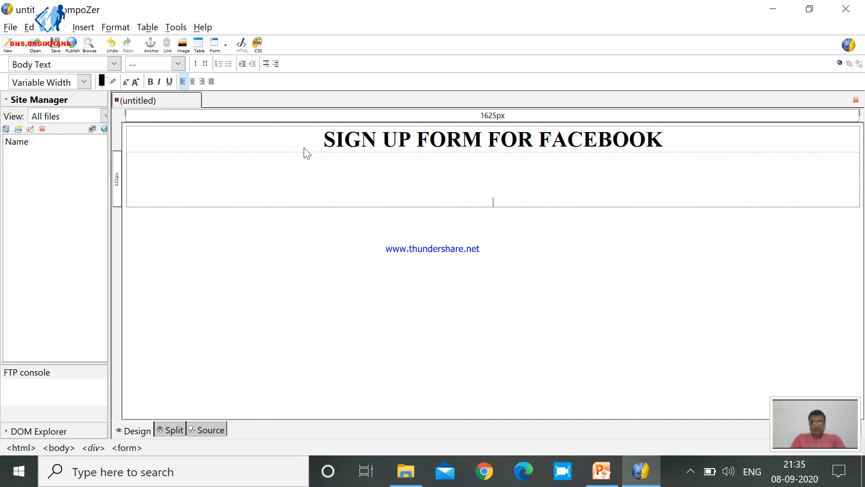
click(273, 161)
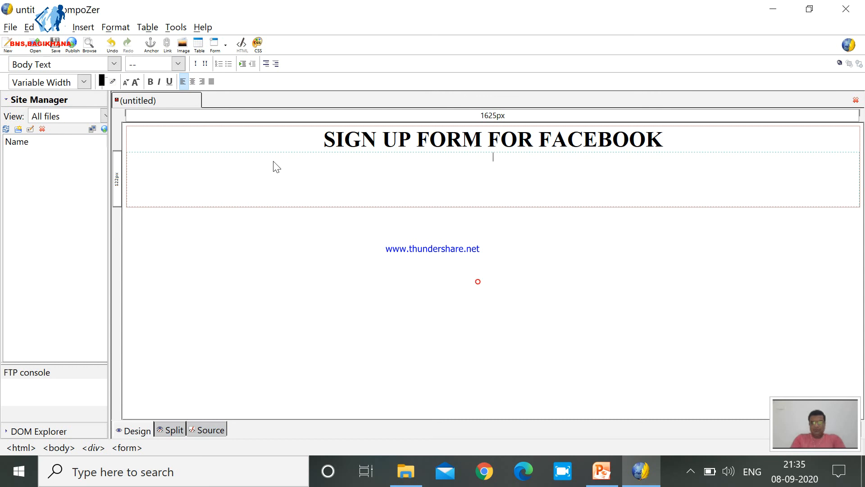
click(226, 46)
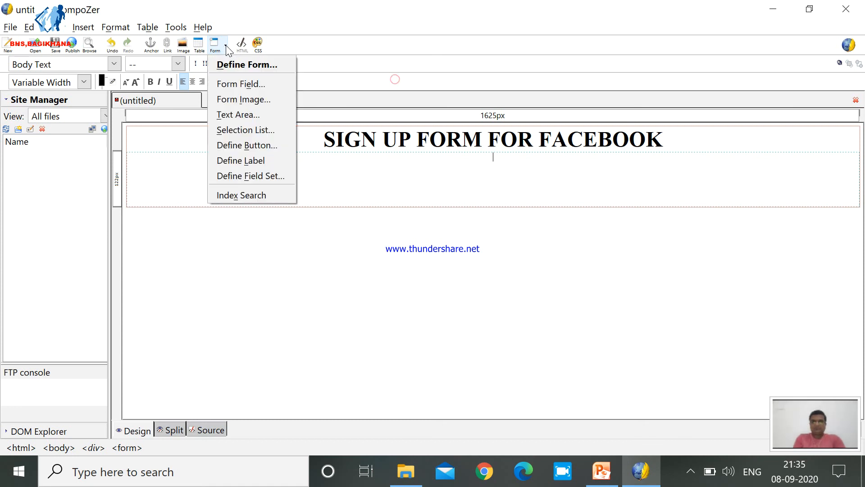
click(481, 166)
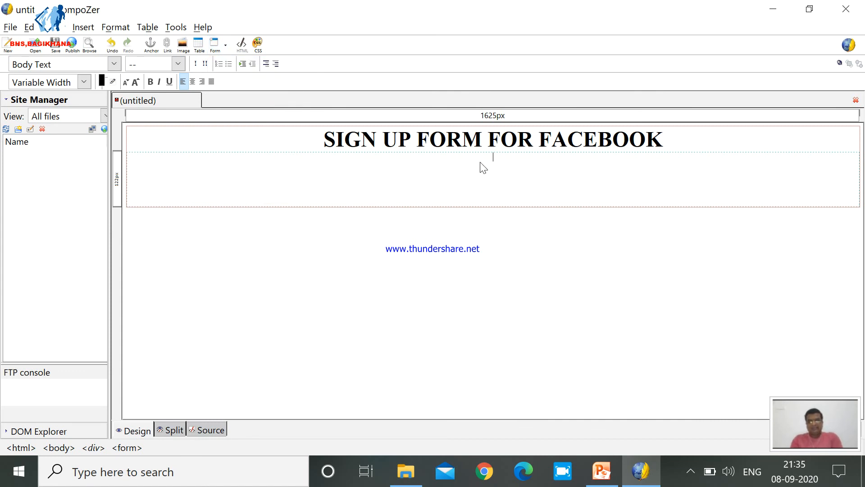
Enter a left-aligned label NAME on the form's first line, followed by a spaced colon.
text(name)
key(BackSpace)
key(BackSpace)
key(BackSpace)
key(BackSpace)
text(AN)
key(BackSpace)
key(BackSpace)
text(NAME)
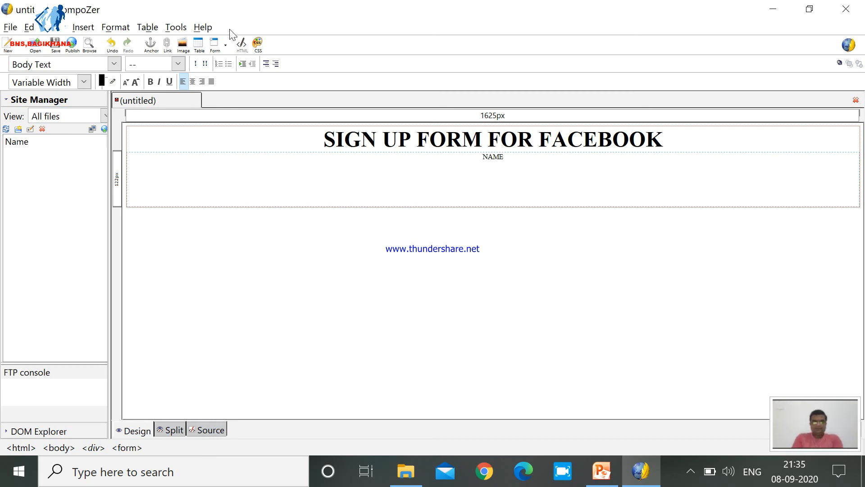
click(184, 83)
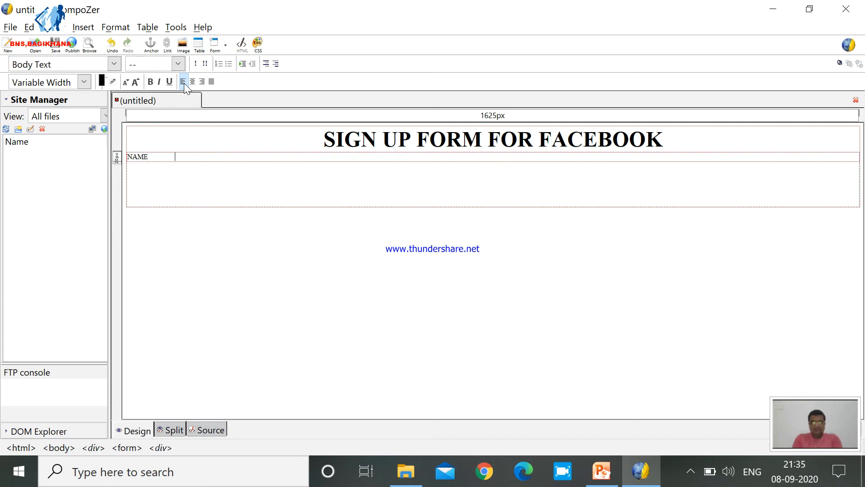
text(:)
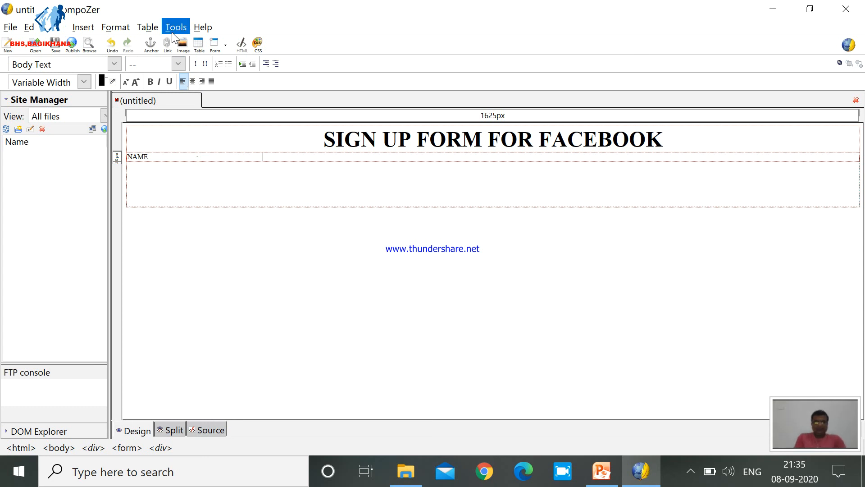
Insert a form field of type Text with the field name "name" after the NAME label's colon.
click(226, 44)
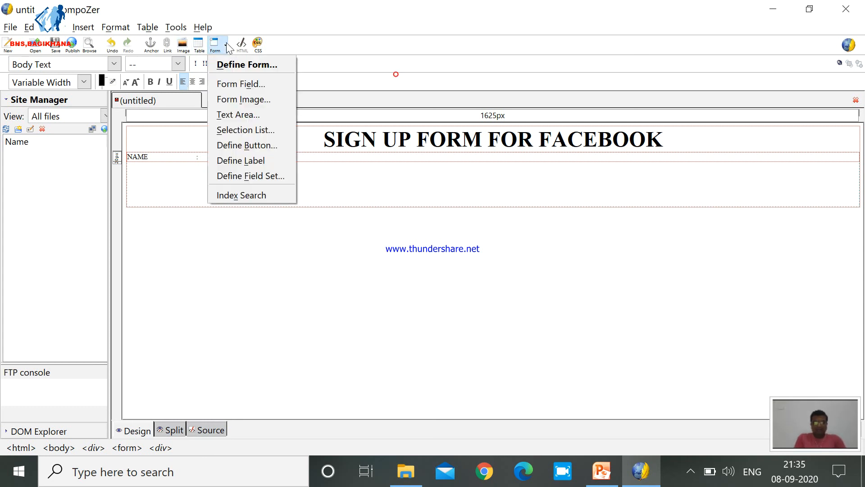
click(239, 84)
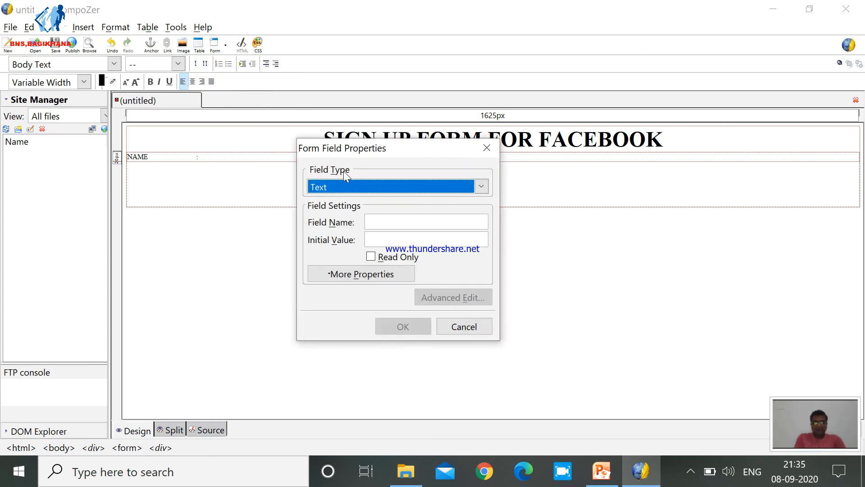
click(352, 187)
click(351, 183)
click(351, 182)
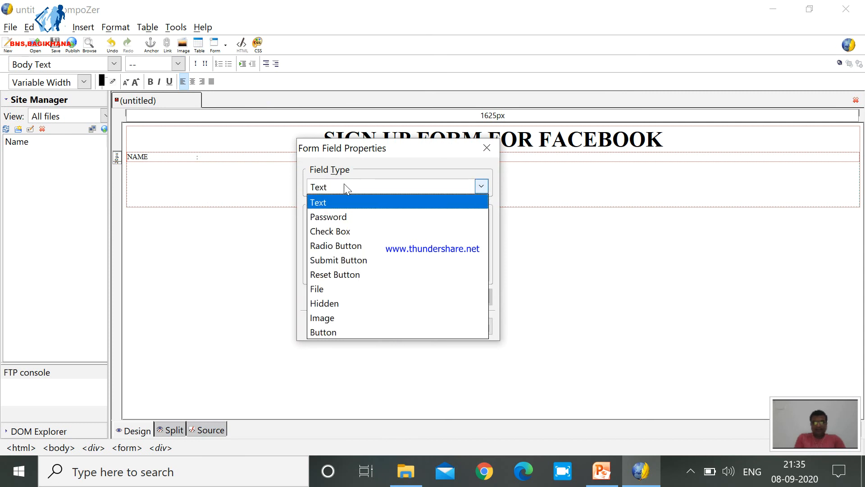
click(341, 199)
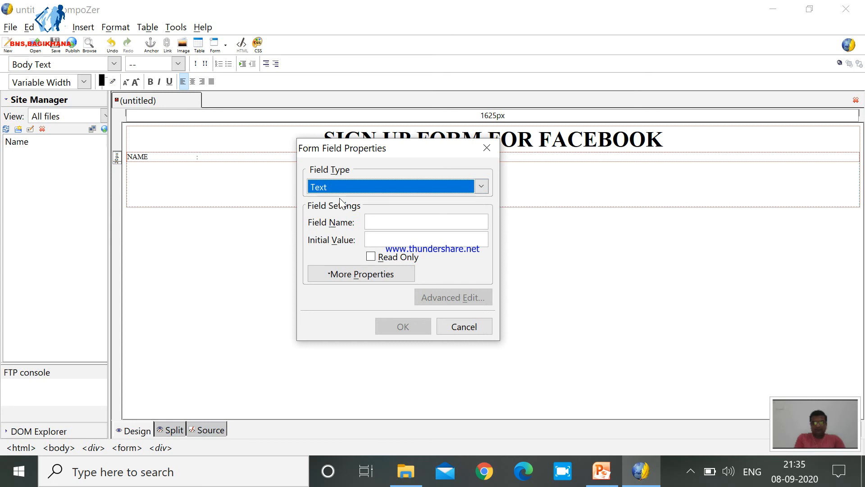
click(388, 226)
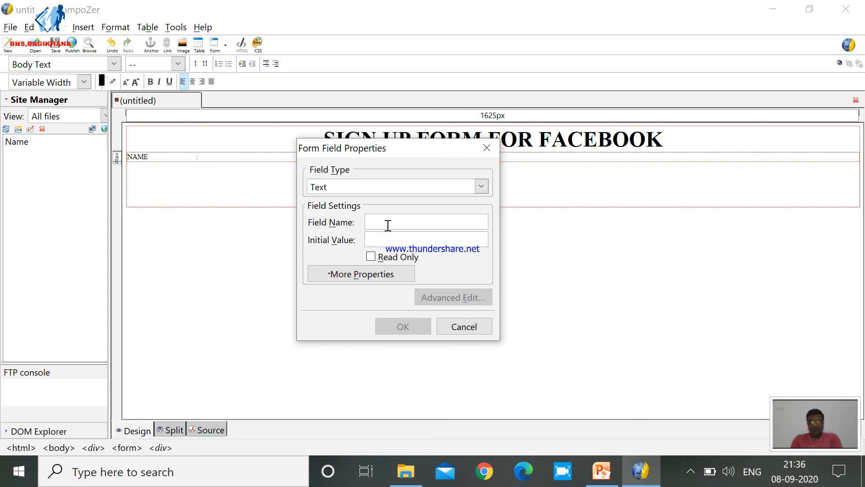
text(name)
click(401, 324)
Add an ADDRESS label with a spaced colon a few lines below the NAME row.
key(Return)
key(Return)
key(Return)
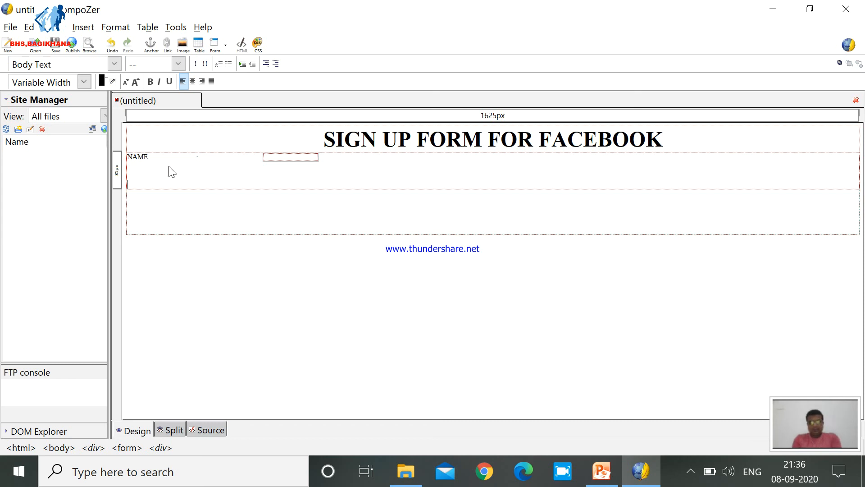
text(ADDRESS)
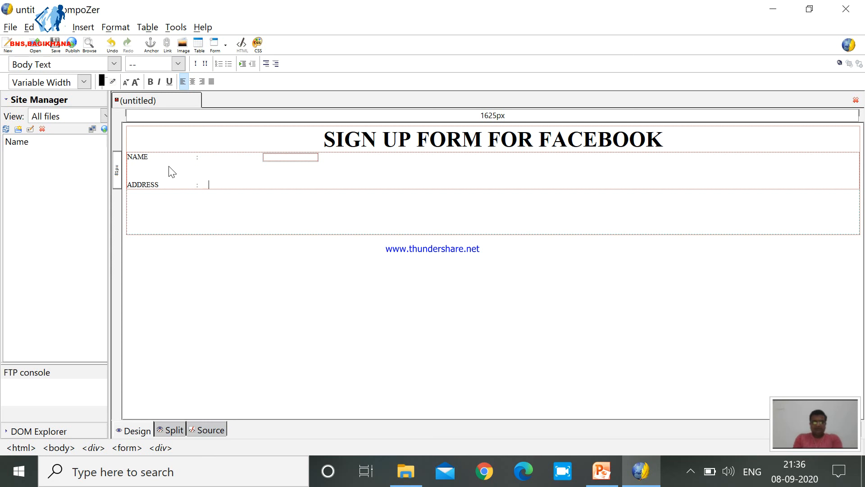
text(                    :)
Insert a text area named "address" with 5 rows and 50 columns after the ADDRESS label's colon.
click(225, 43)
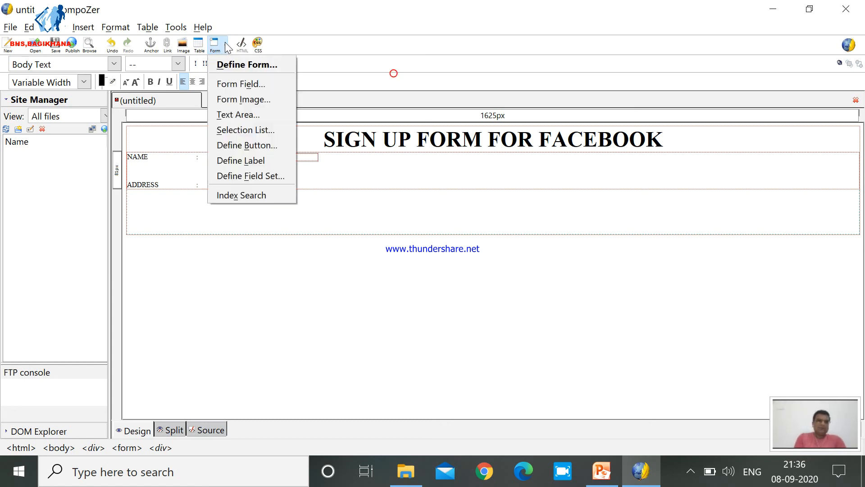
click(239, 113)
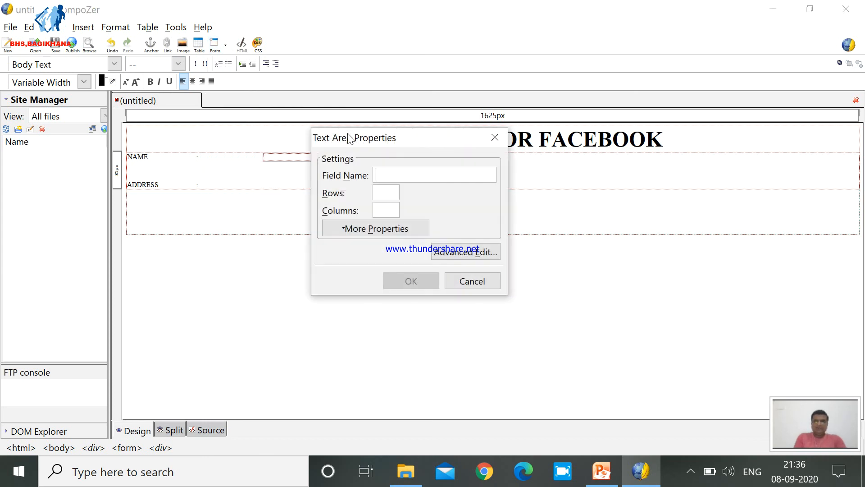
drag(381, 142, 399, 161)
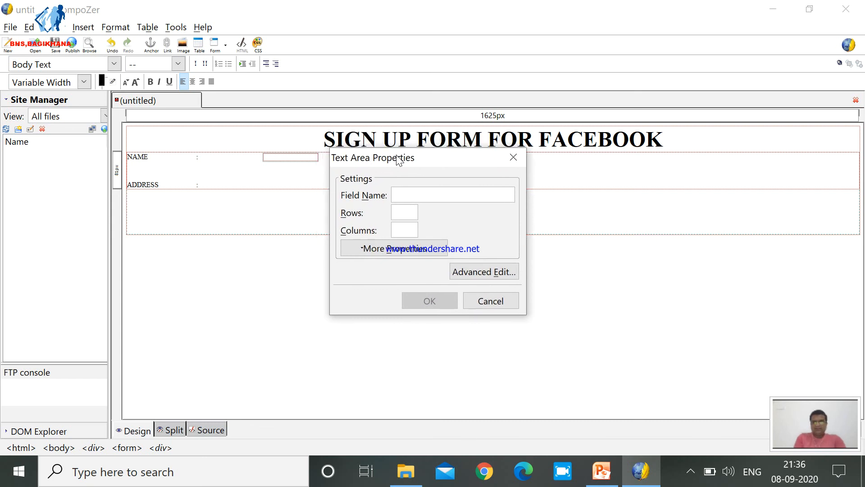
click(407, 195)
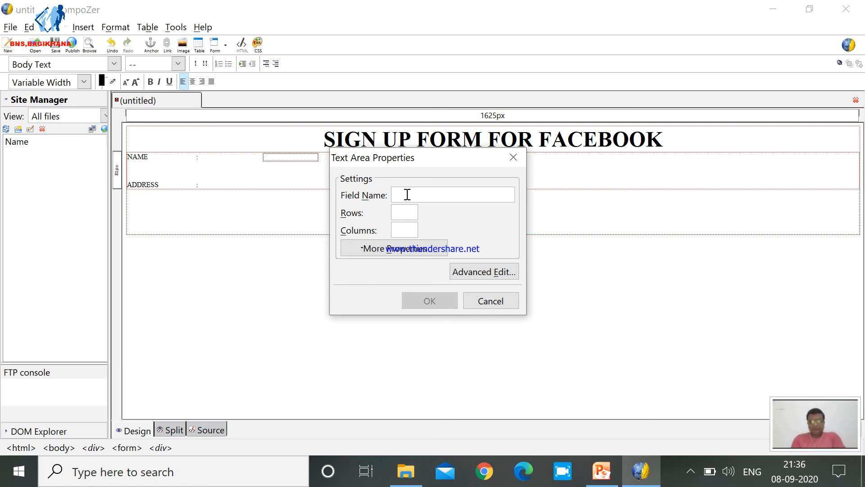
text(address)
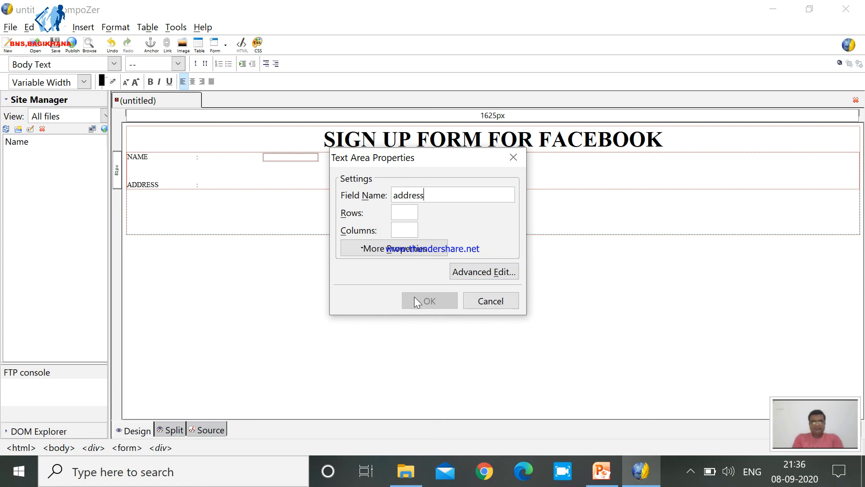
click(395, 212)
key(Tab)
text(5)
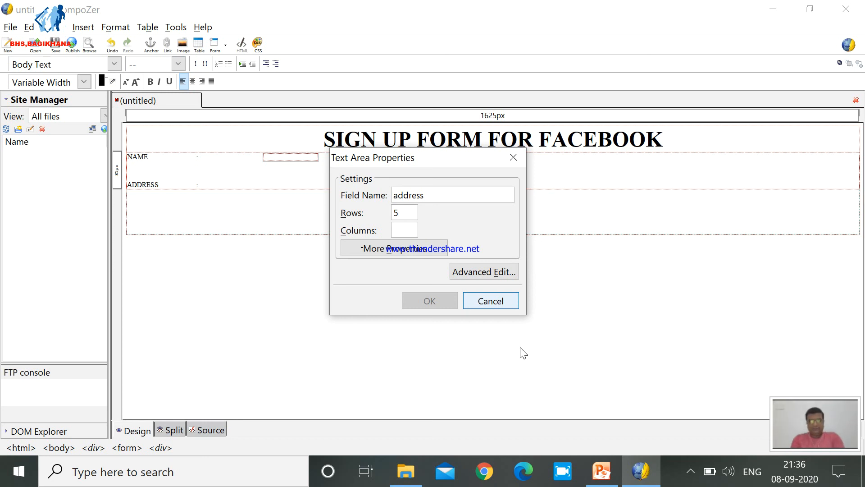
text(50)
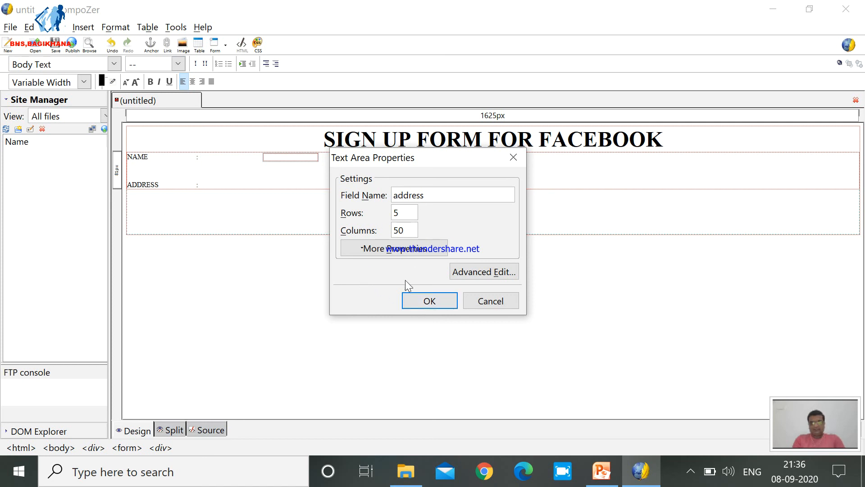
click(412, 301)
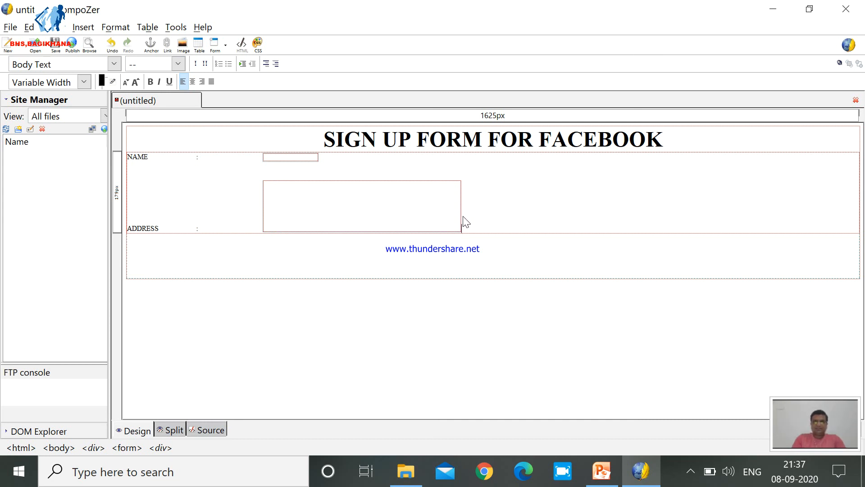
Add a GENDER label with a spaced colon a few lines below the ADDRESS row.
key(Return)
key(Return)
key(Return)
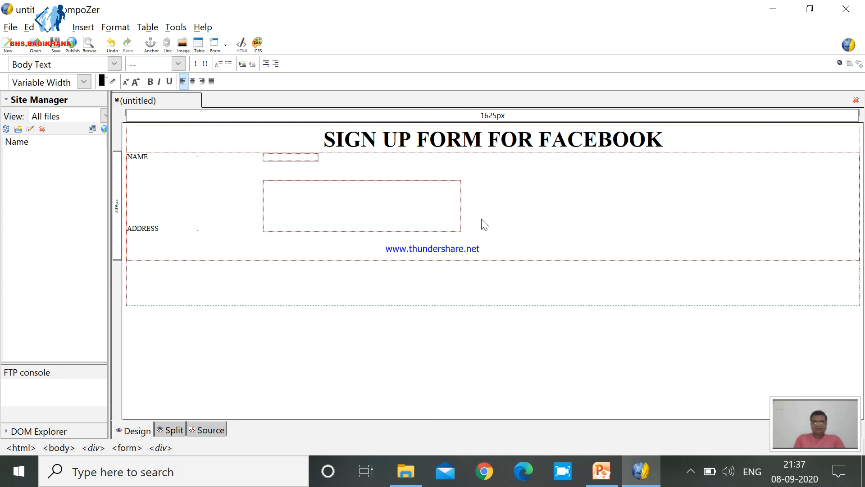
click(228, 42)
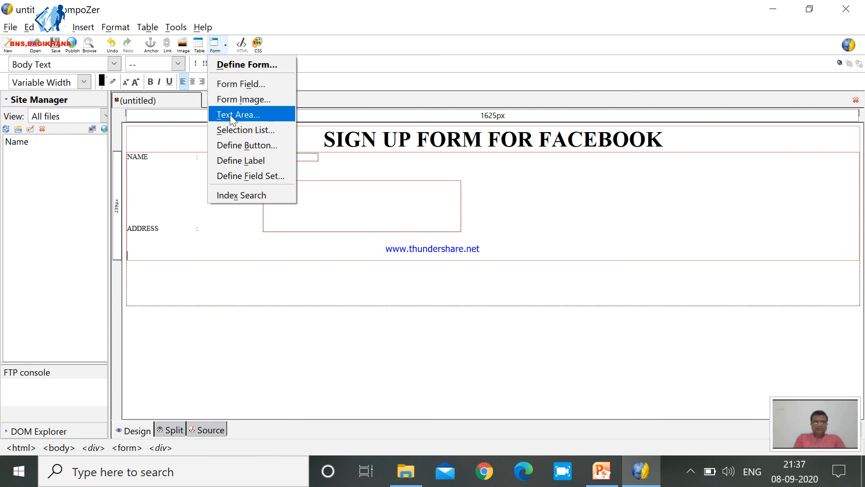
click(167, 258)
text(GENDER                        )
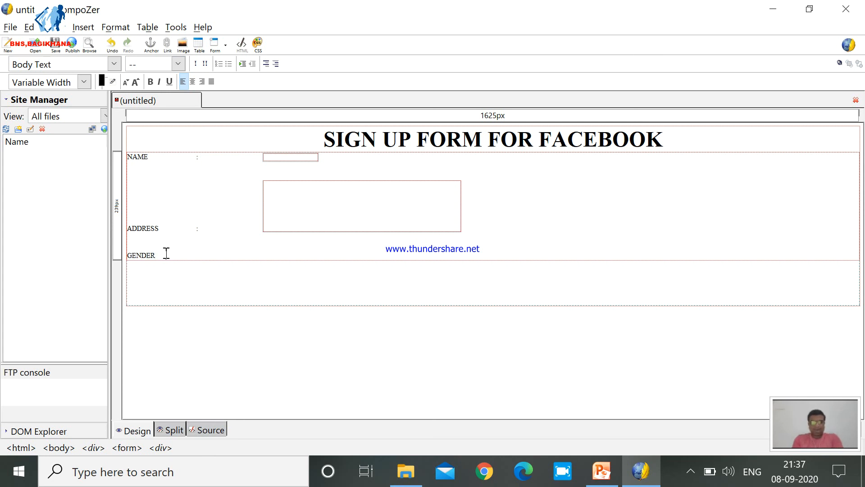
text(:)
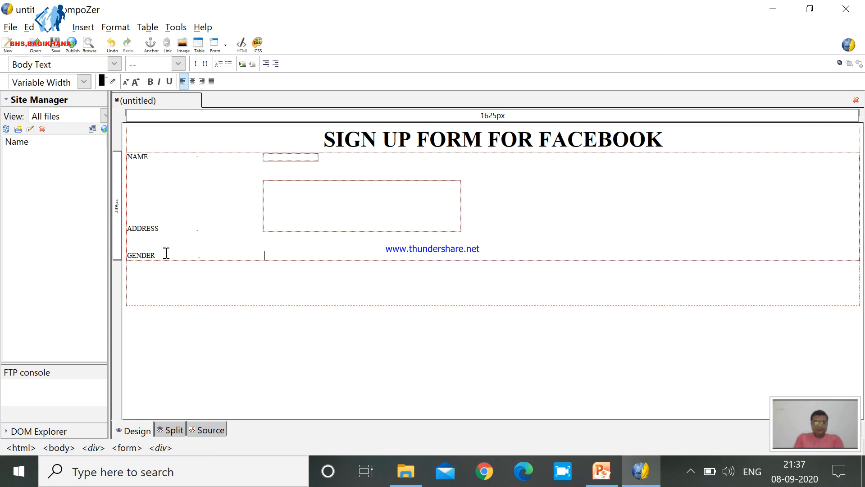
Insert a radio button with group name "gender" and value "male" after the GENDER colon, and caption it MALE.
click(227, 47)
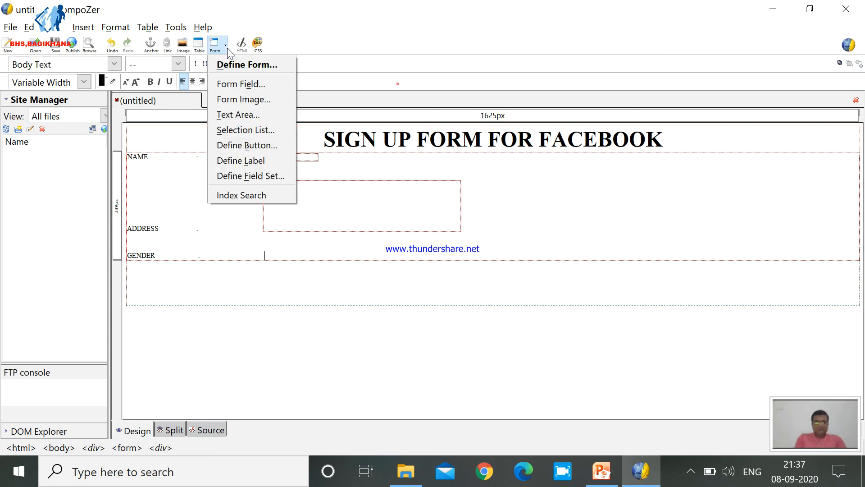
click(236, 84)
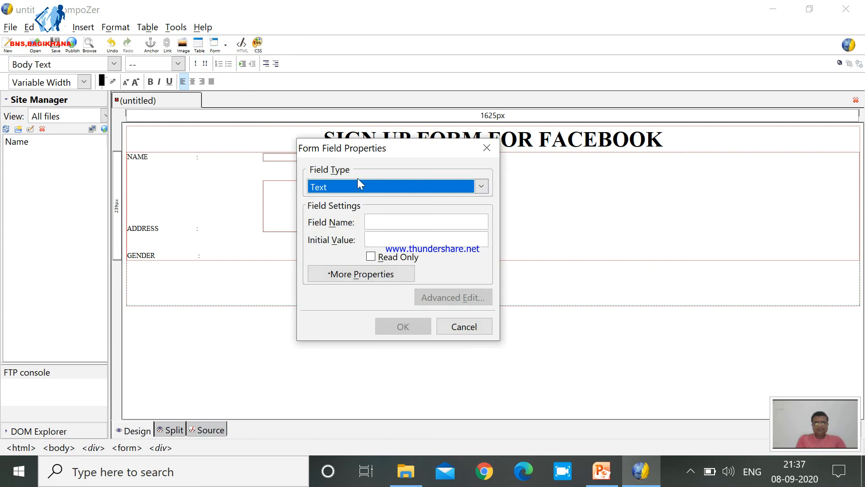
click(370, 185)
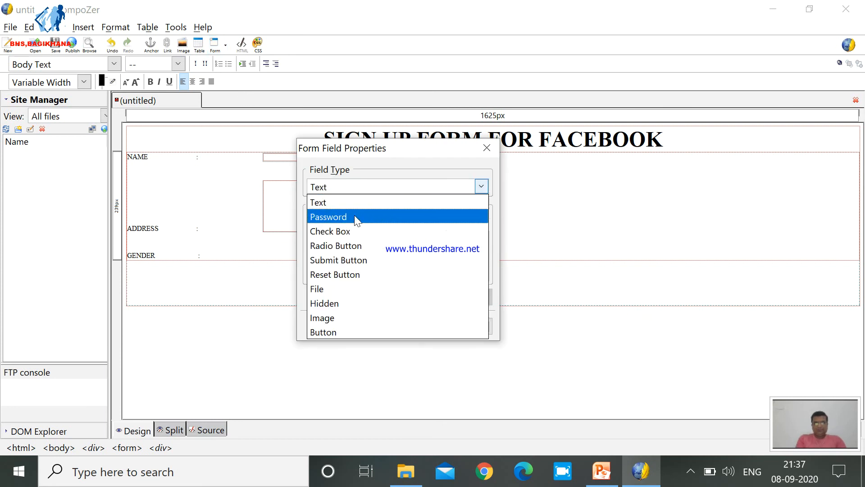
click(353, 247)
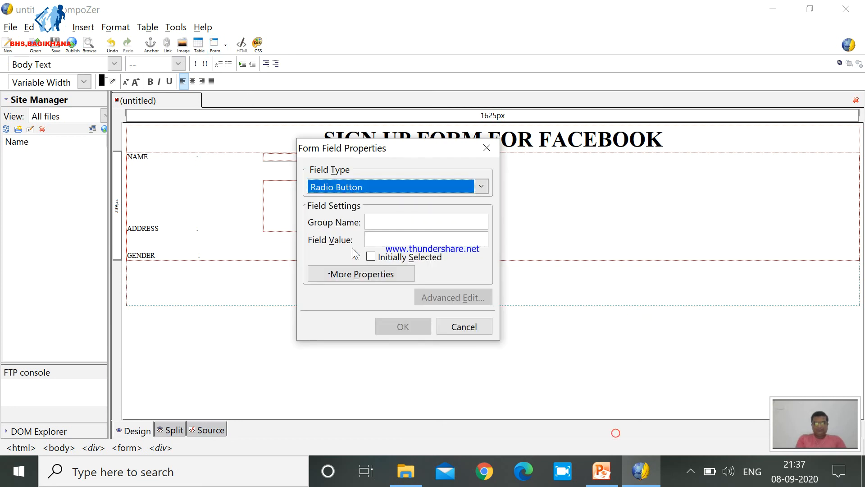
click(382, 222)
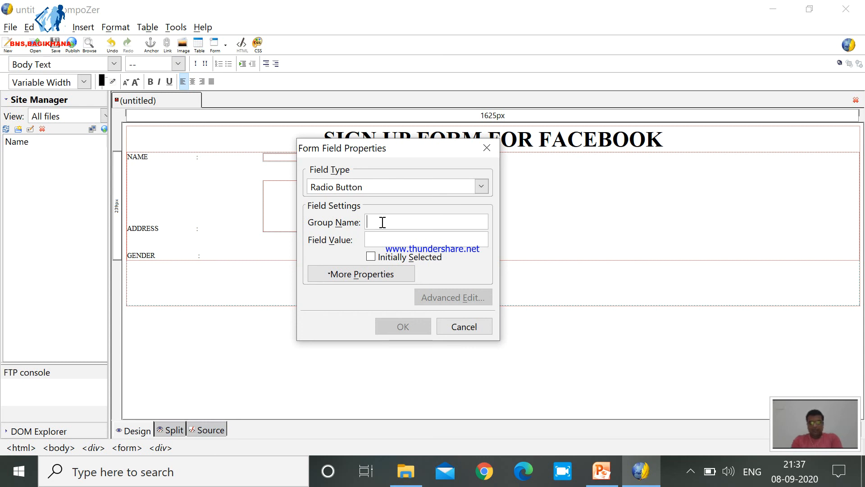
text(gen)
text(der)
text(male)
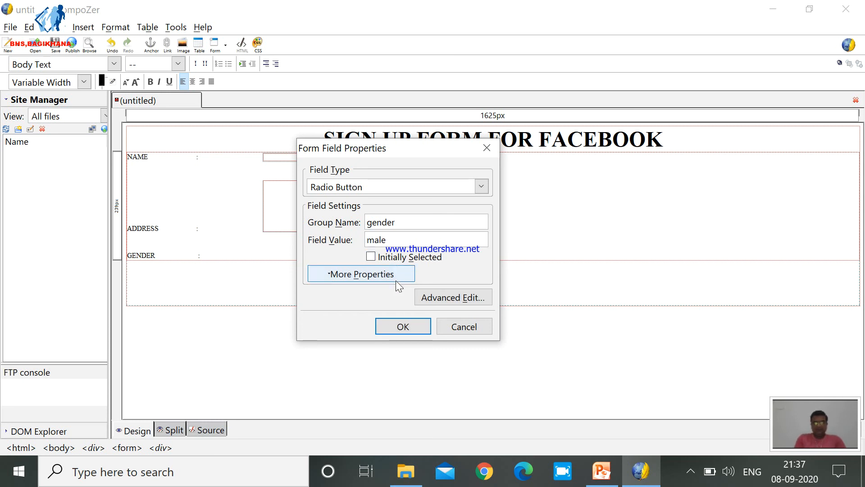
click(403, 328)
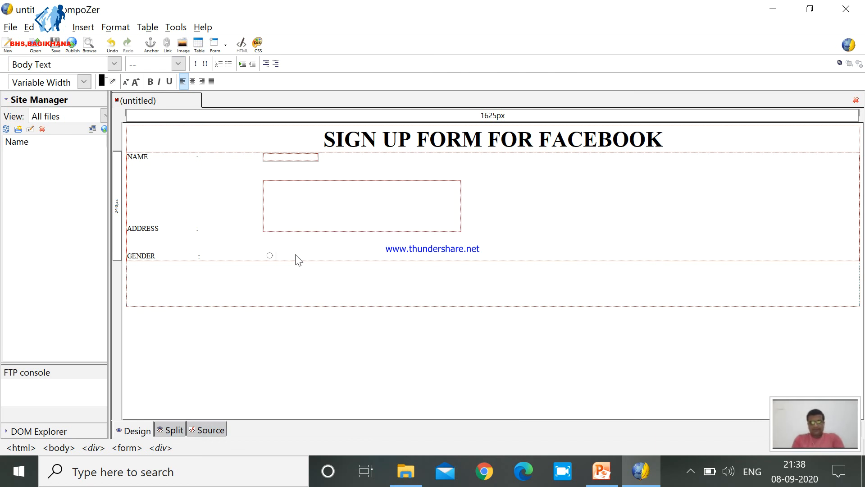
text(MALE)
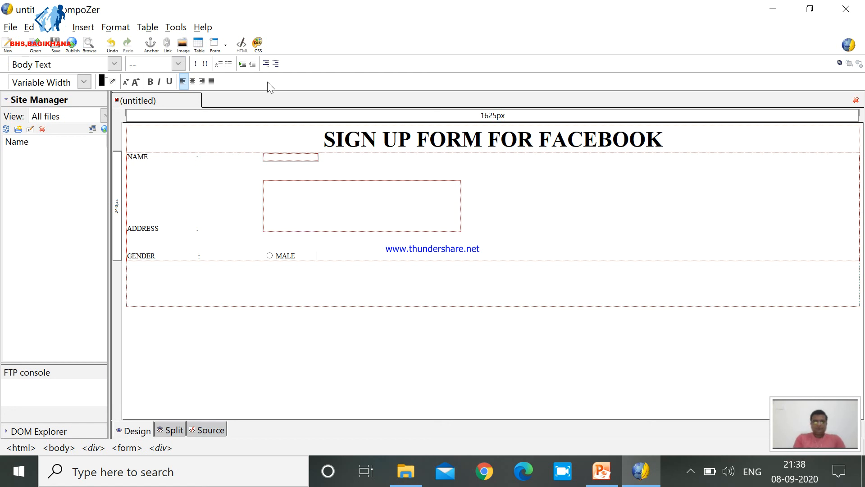
Insert a second radio button with group name "gender" and value "female" after MALE, and caption it FEMALE.
click(226, 49)
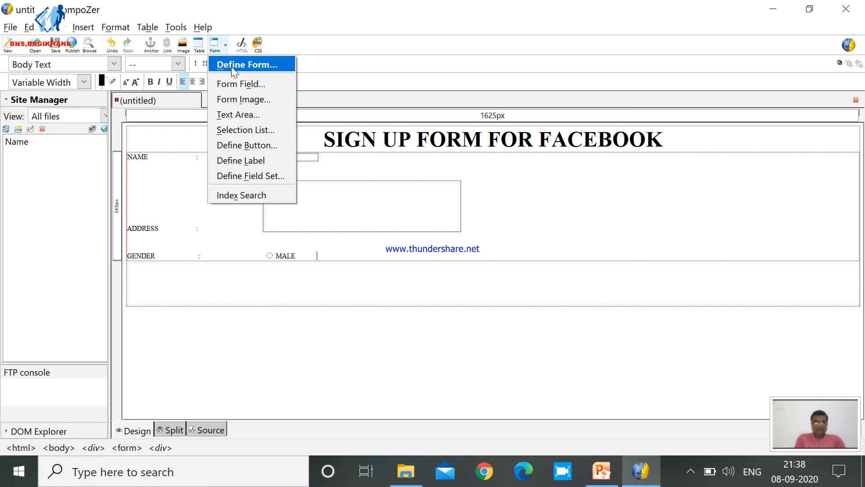
click(238, 82)
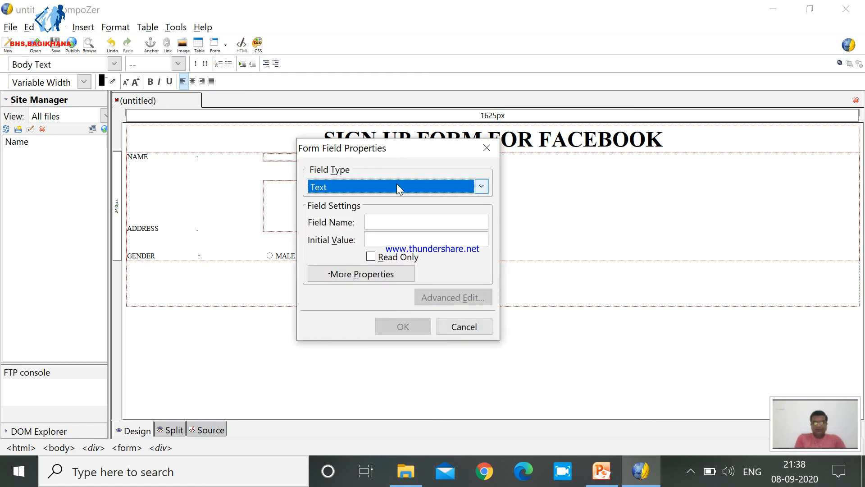
click(396, 185)
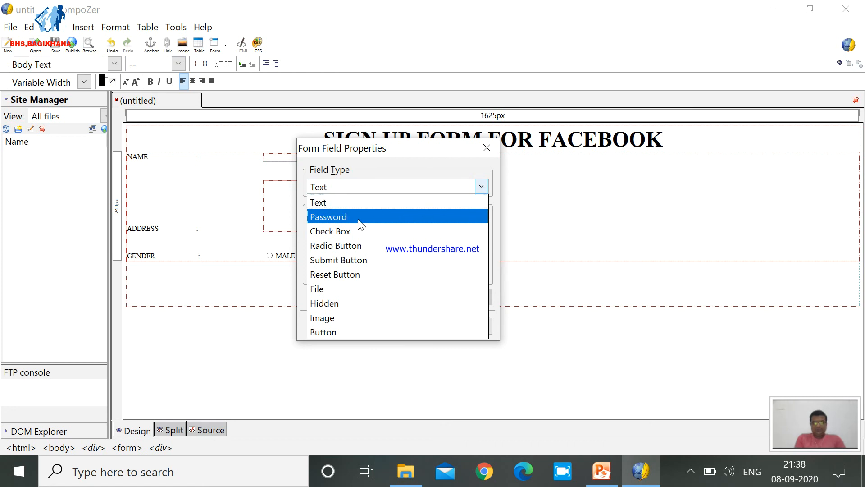
click(353, 247)
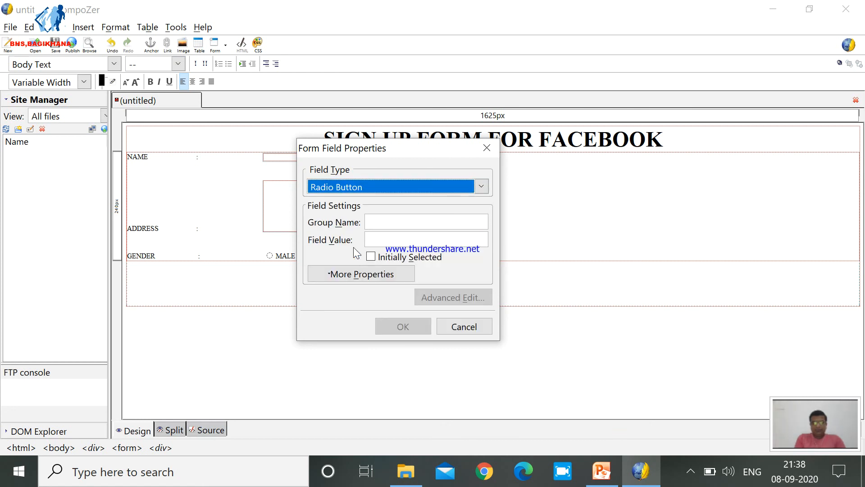
click(391, 221)
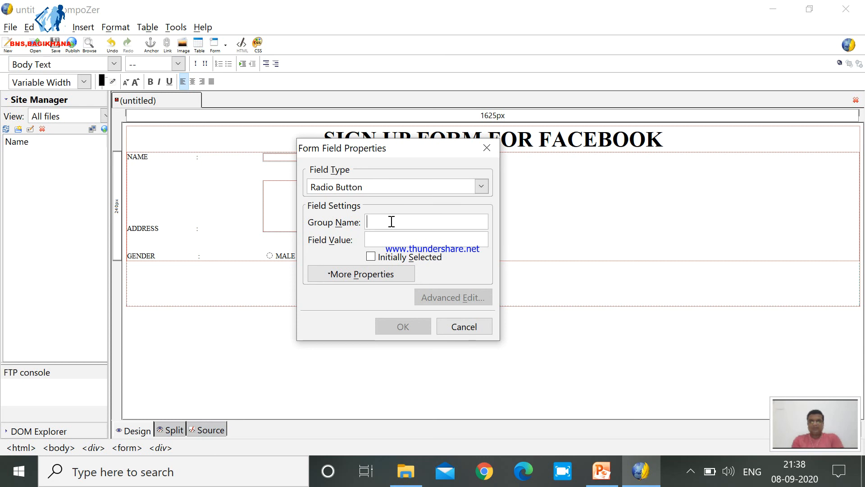
text(gender)
key(Tab)
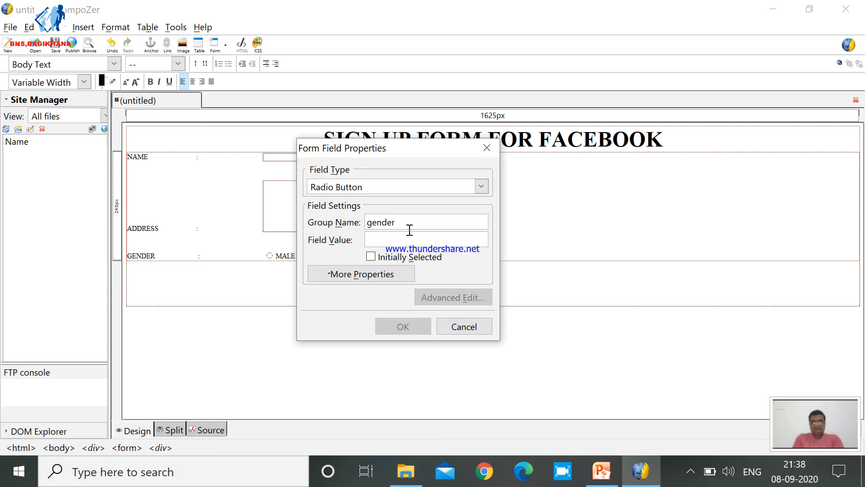
text(female)
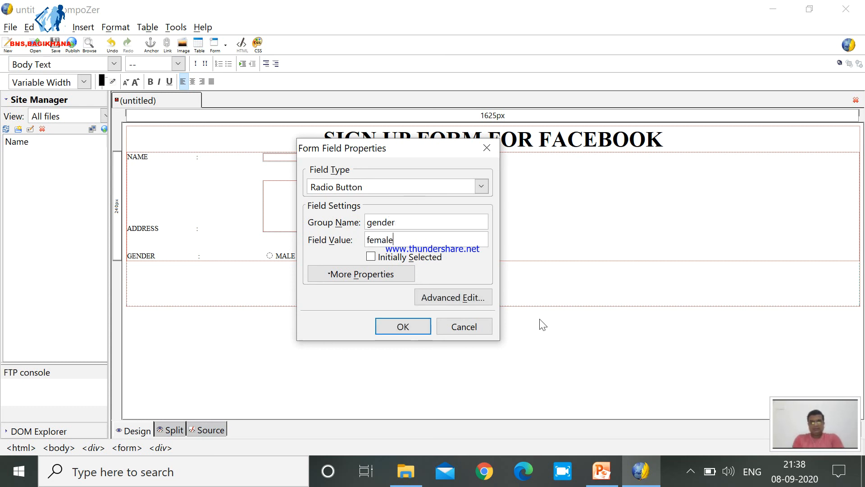
click(423, 330)
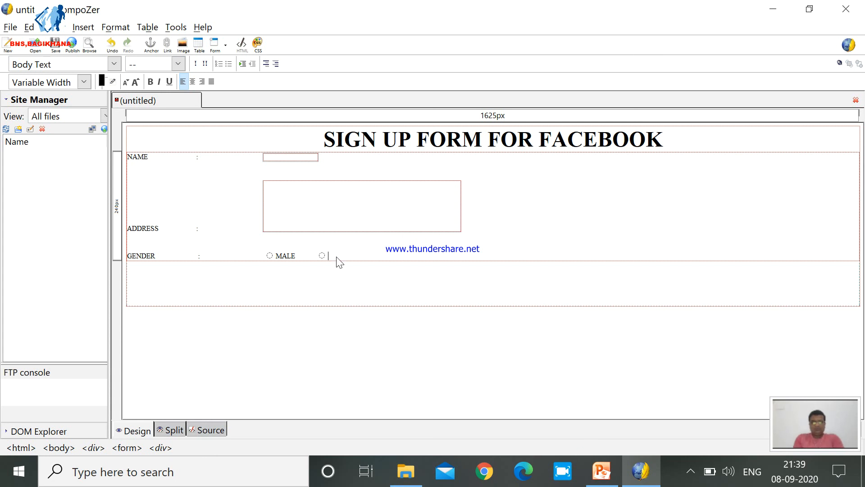
text(FEMALE)
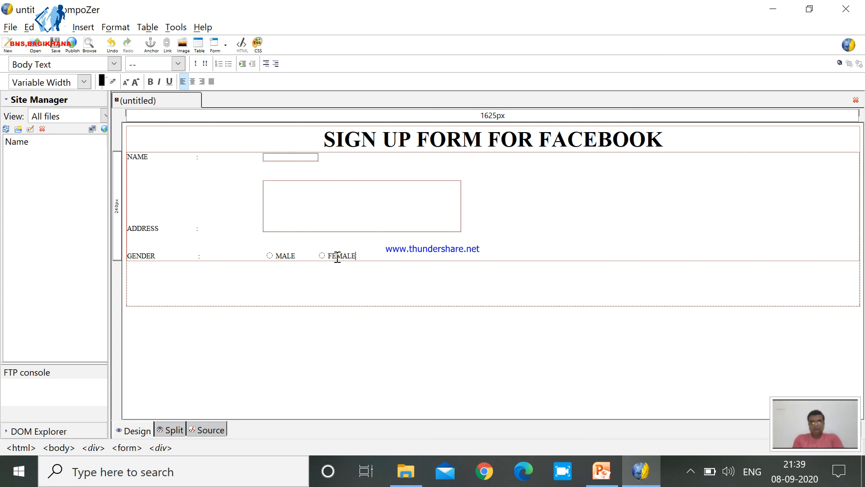
Add a LANGUAGES KNOWN label with a spaced colon a few lines below the GENDER row.
key(Return)
key(Return)
key(Return)
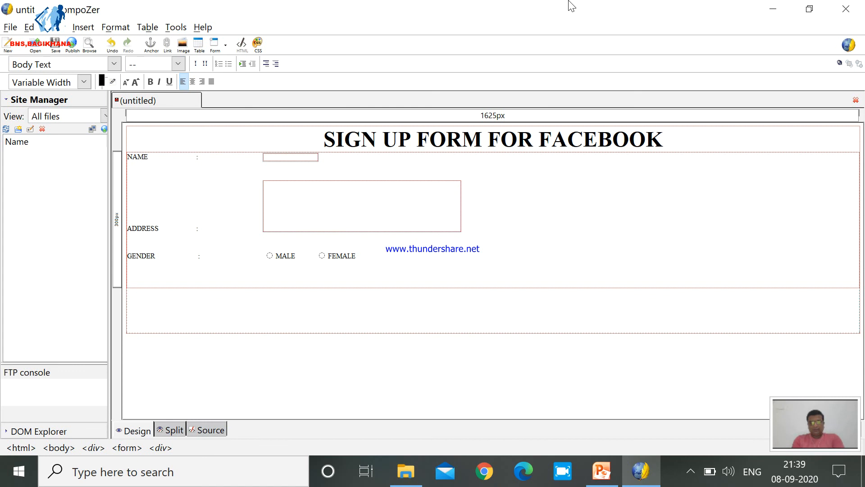
text(LANGUAGES)
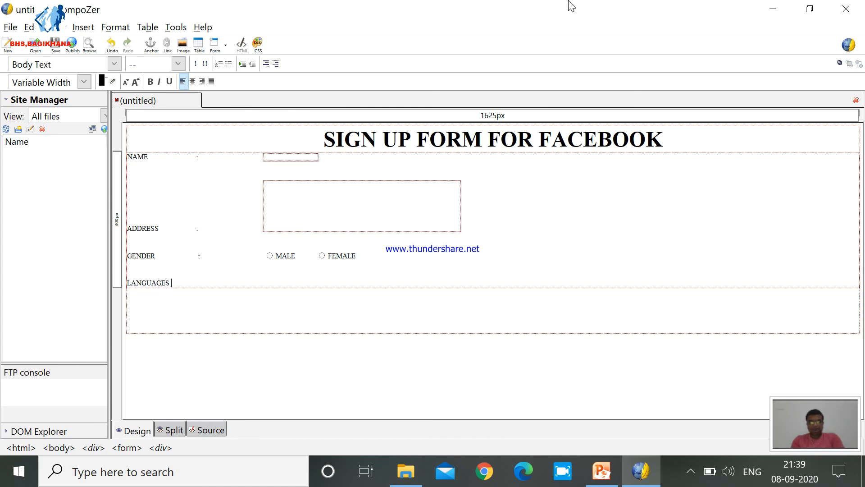
text( KNOWN     )
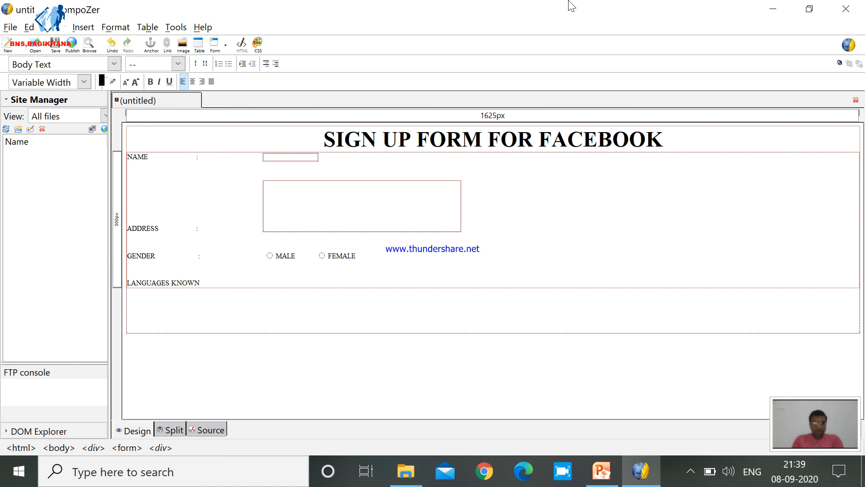
text(:)
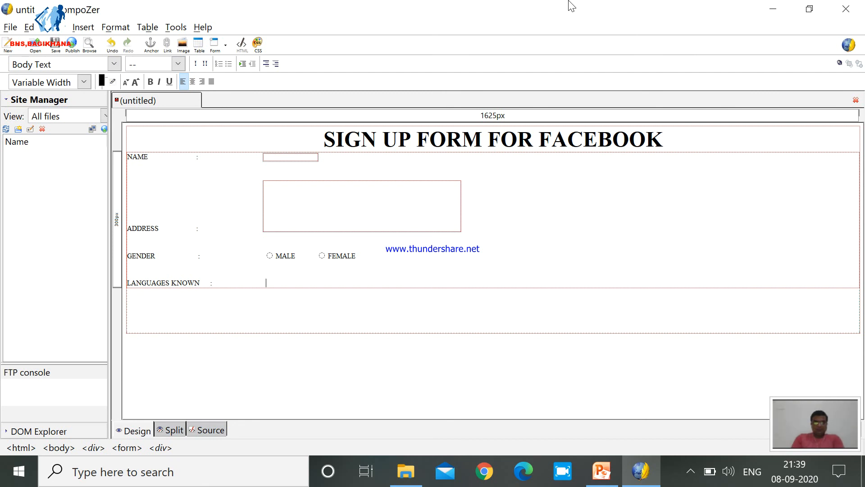
Insert a check box with field name "english" and value "english" after the LANGUAGES KNOWN colon.
click(223, 44)
click(239, 84)
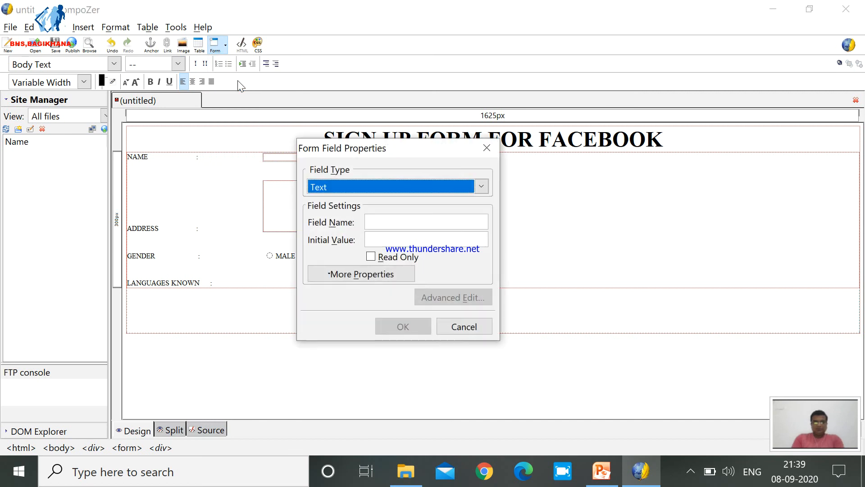
click(336, 185)
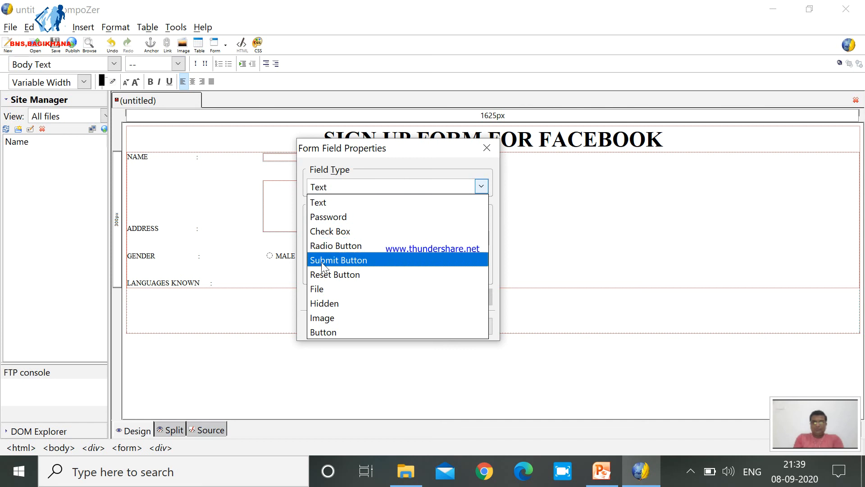
click(331, 233)
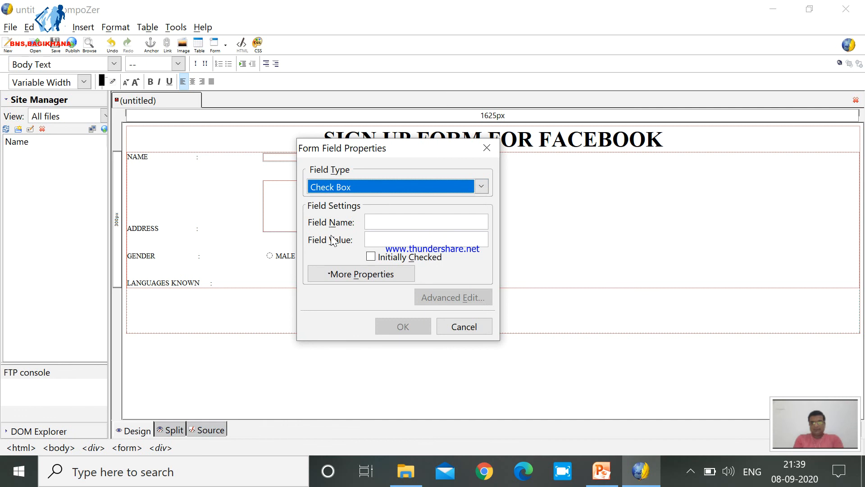
click(391, 222)
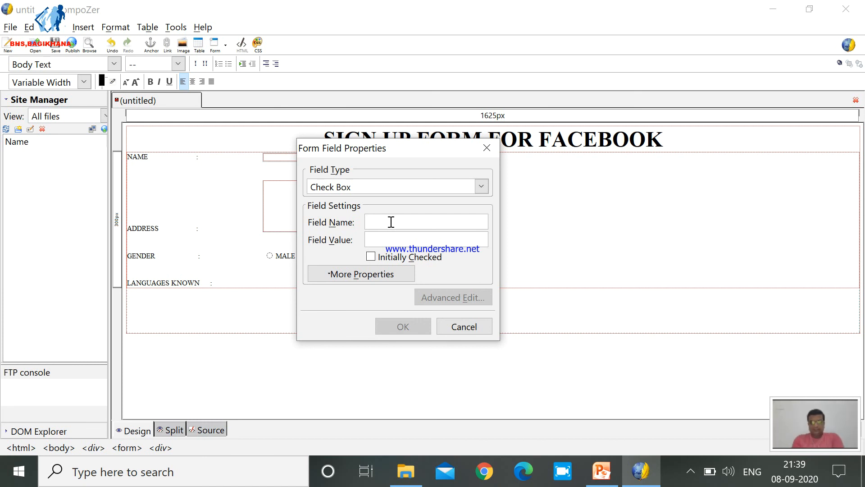
text(english)
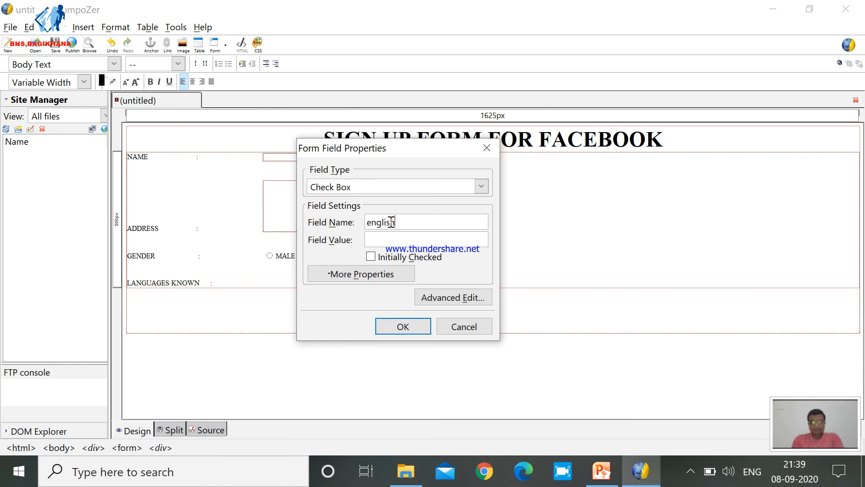
key(Tab)
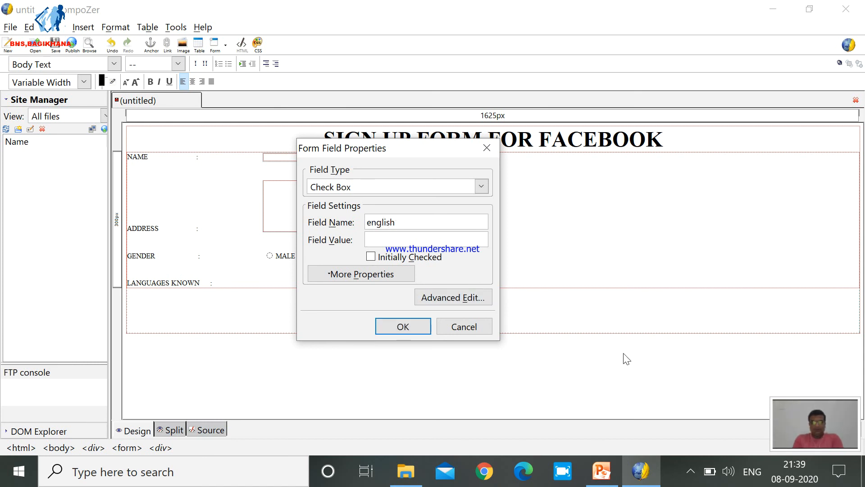
text(english)
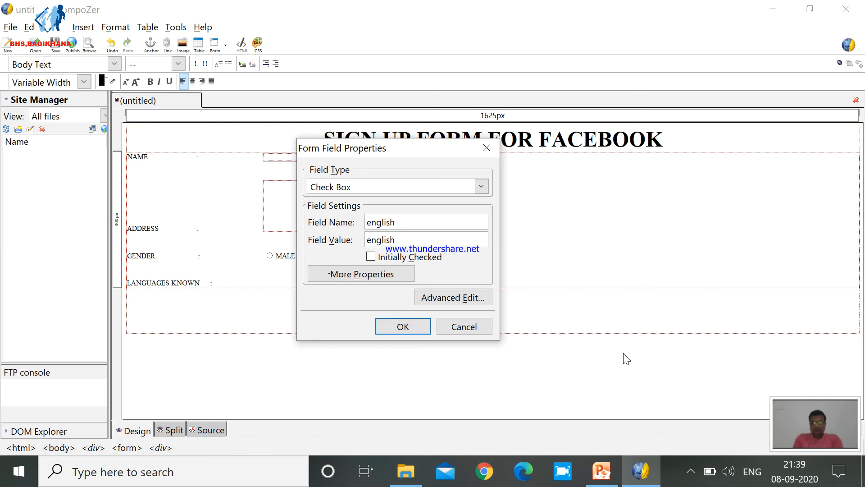
click(415, 326)
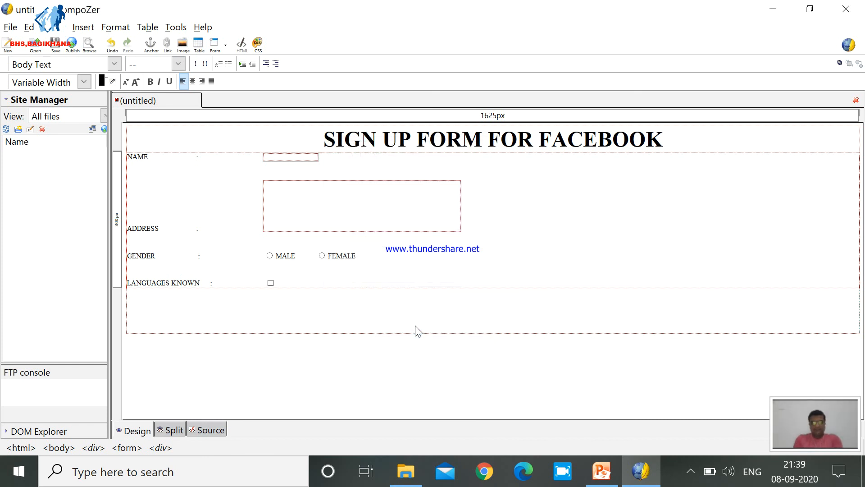
Caption the new check box ENGLISH and leave a gap after the caption.
text(ENLGIS)
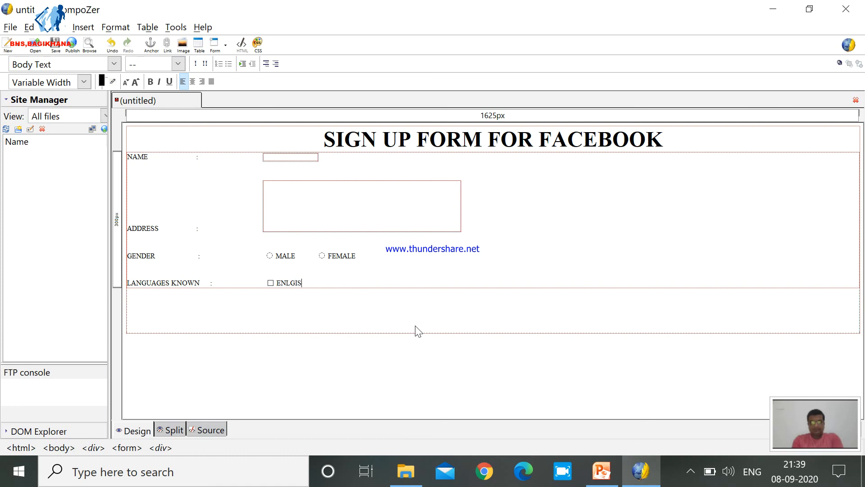
key(BackSpace)
key(BackSpace)
key(BackSpace)
text(ISH)
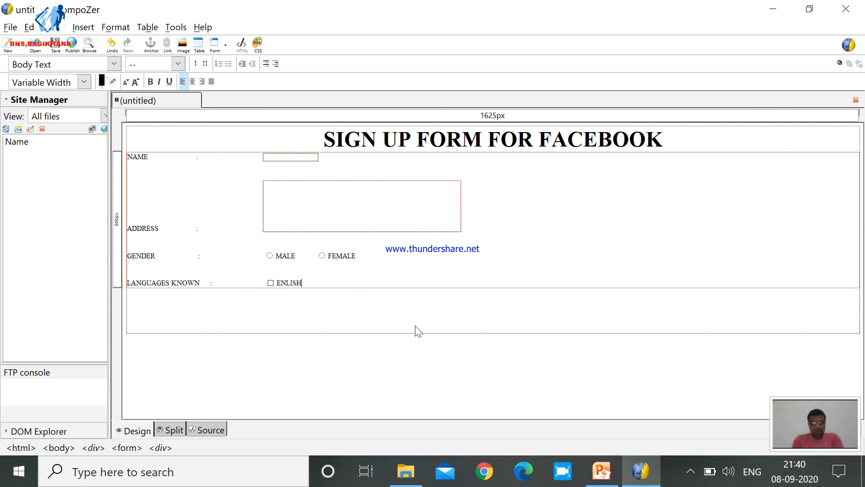
key(BackSpace)
key(BackSpace)
key(BackSpace)
key(BackSpace)
text(GL)
key(BackSpace)
text(LISH)
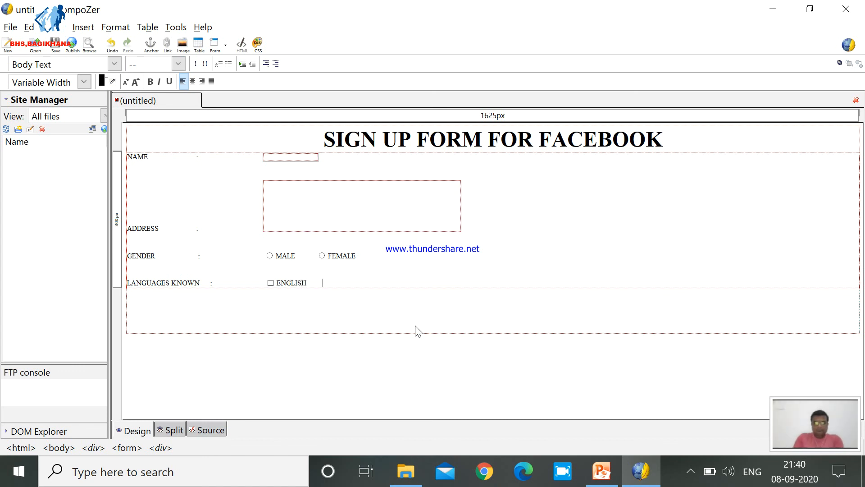
Insert a second check box with field name and value "hindi" after ENGLISH, and caption it HINDI.
click(226, 46)
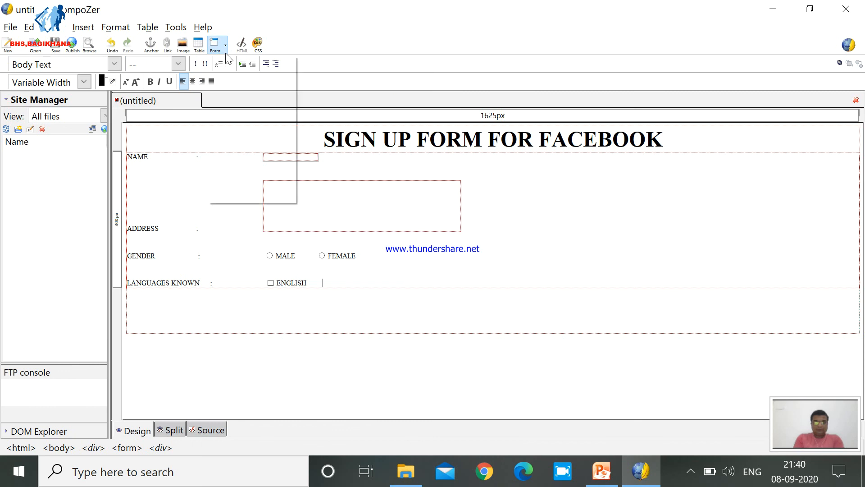
click(233, 83)
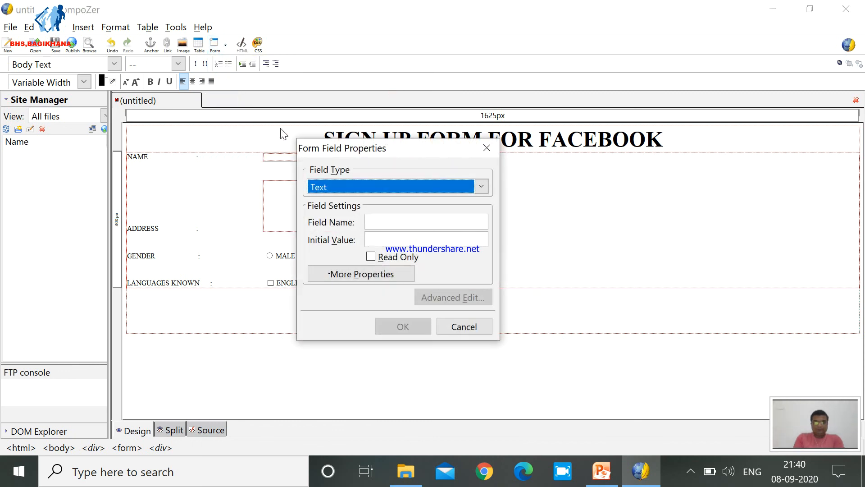
click(322, 187)
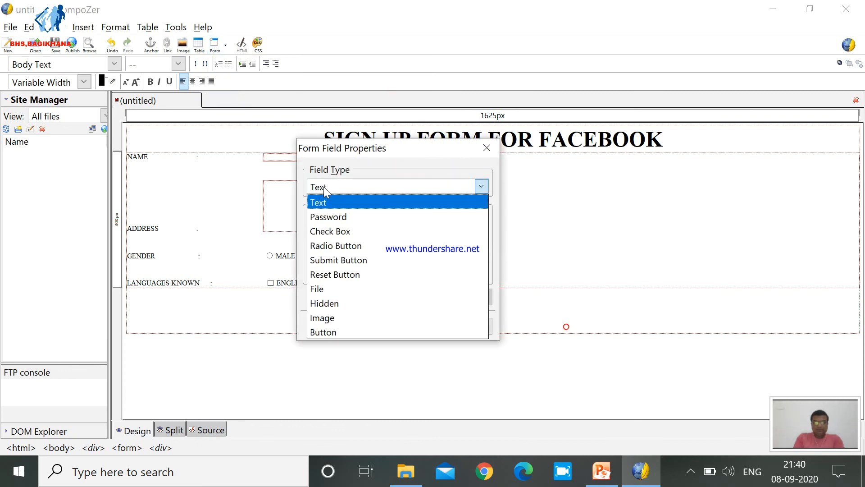
click(336, 230)
click(374, 219)
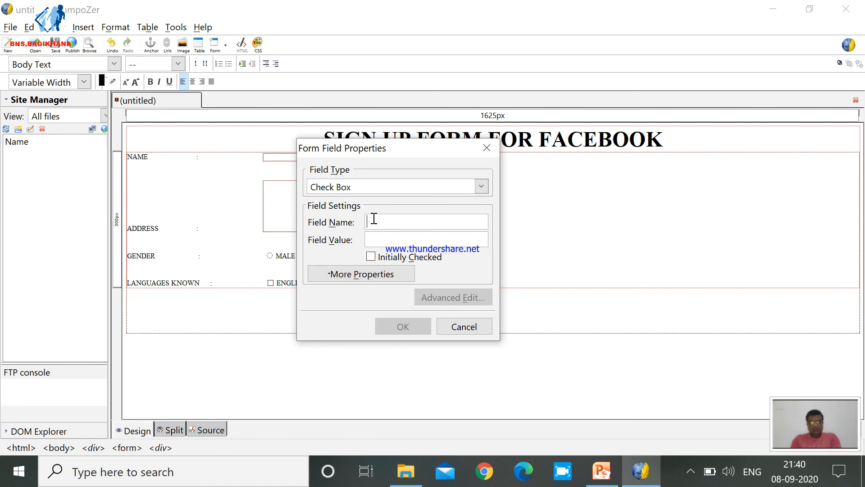
text(hinid)
key(BackSpace)
key(BackSpace)
text(di)
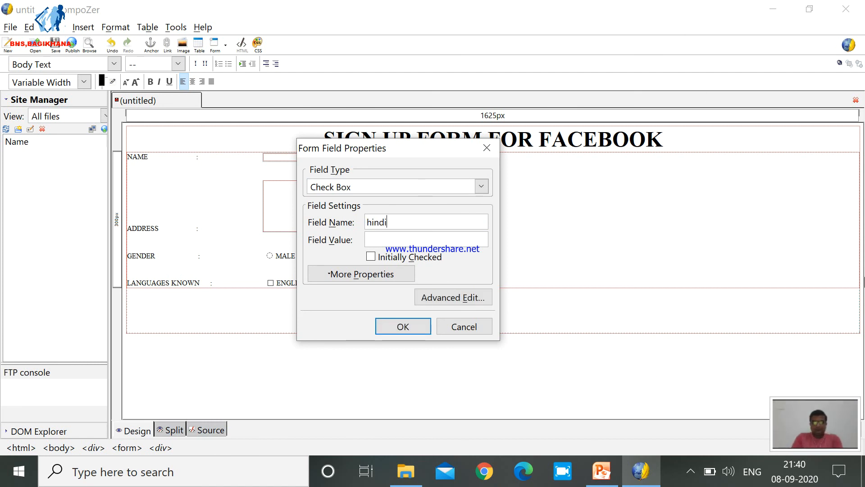
text(hindi)
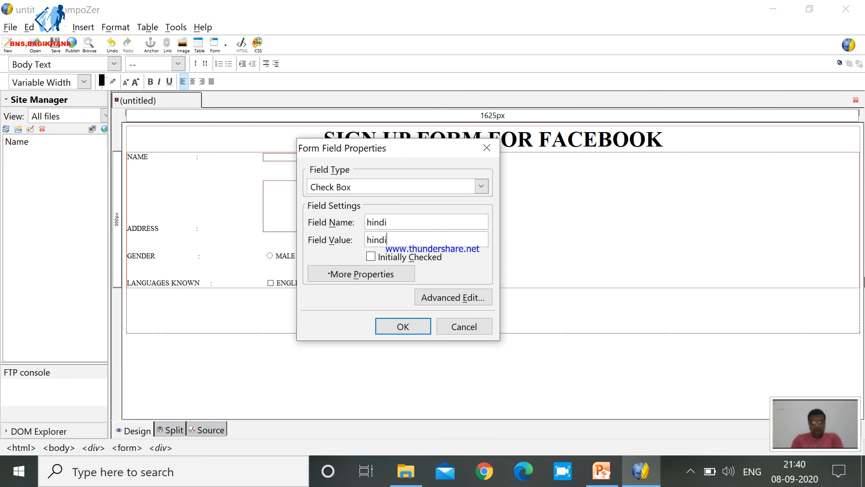
click(406, 326)
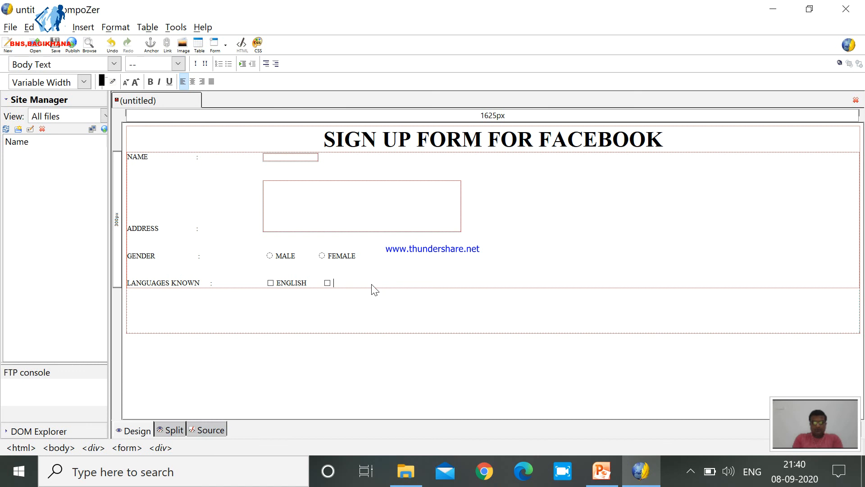
text(HINDI)
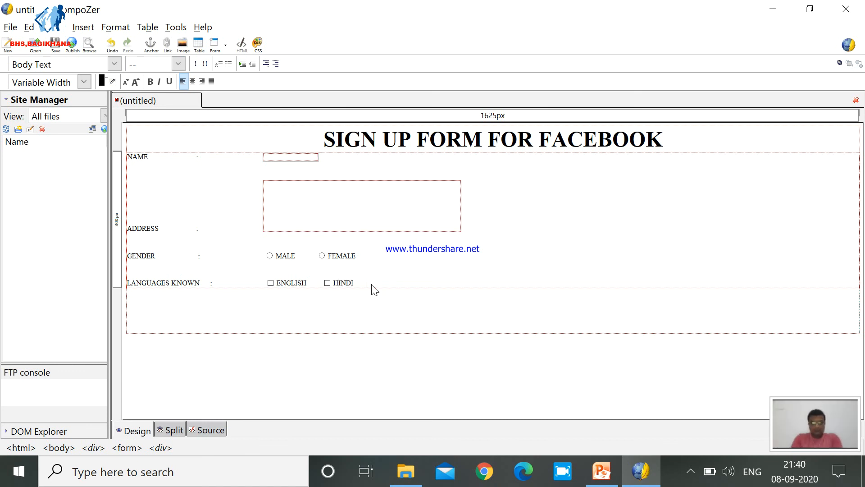
Insert a third check box with field name and value "gujarati" after HINDI, and caption it GUJARATI.
click(227, 48)
click(228, 82)
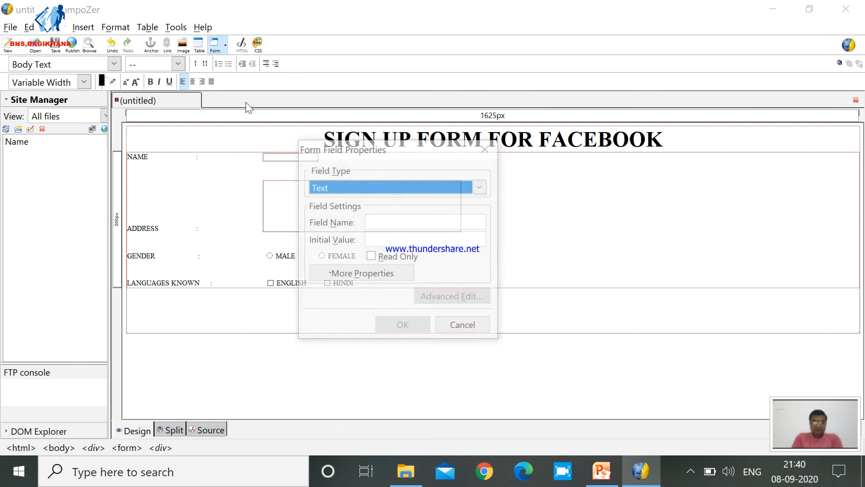
click(343, 188)
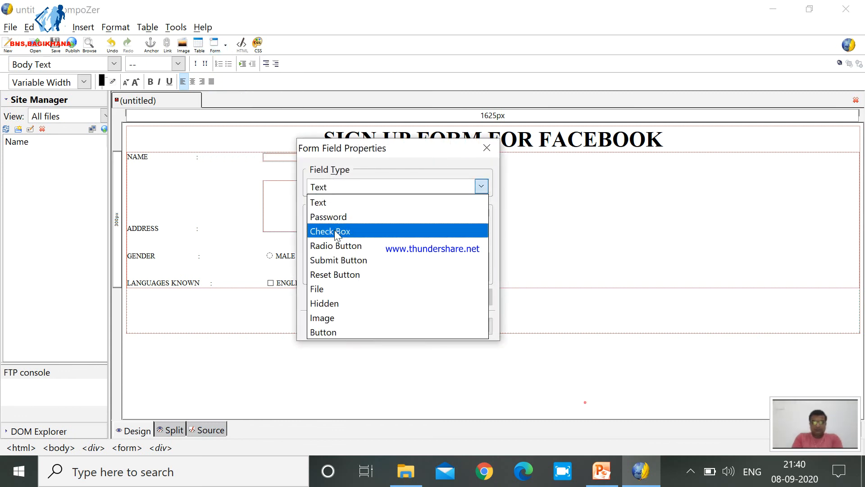
click(334, 230)
click(392, 223)
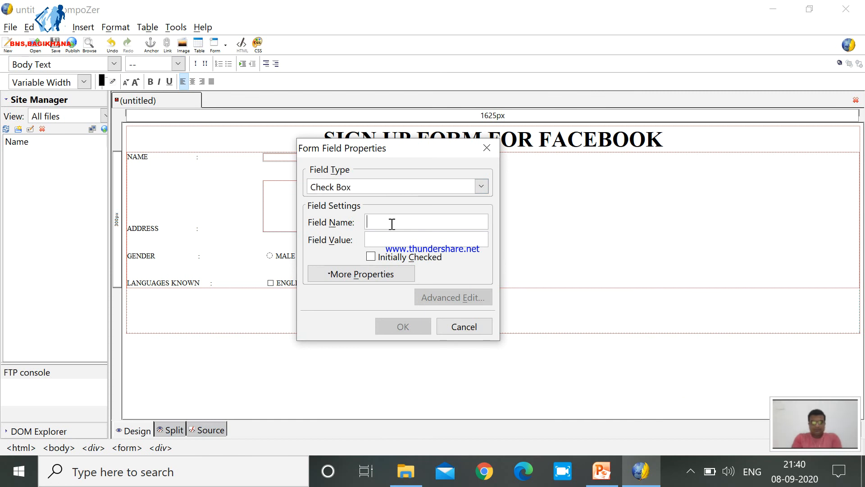
text(guja)
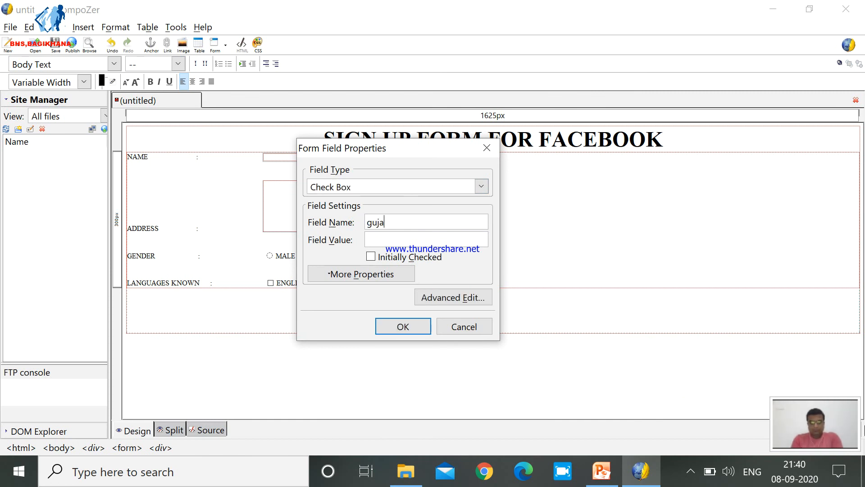
text(gujarati)
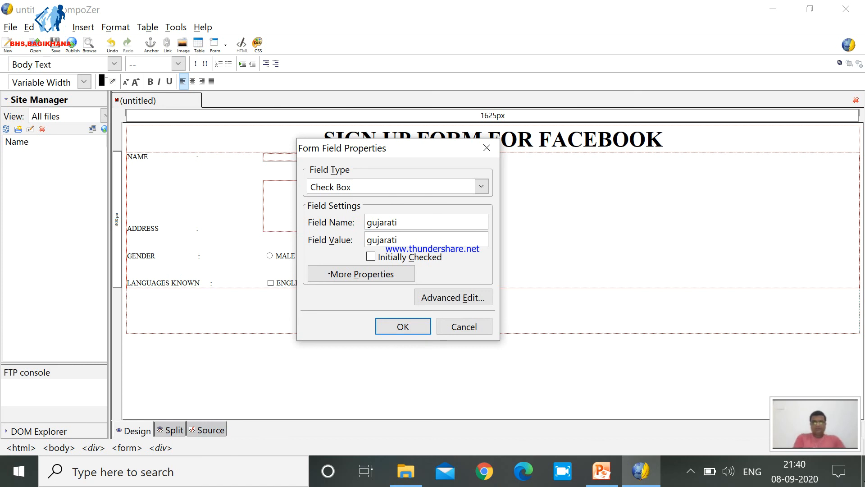
click(392, 332)
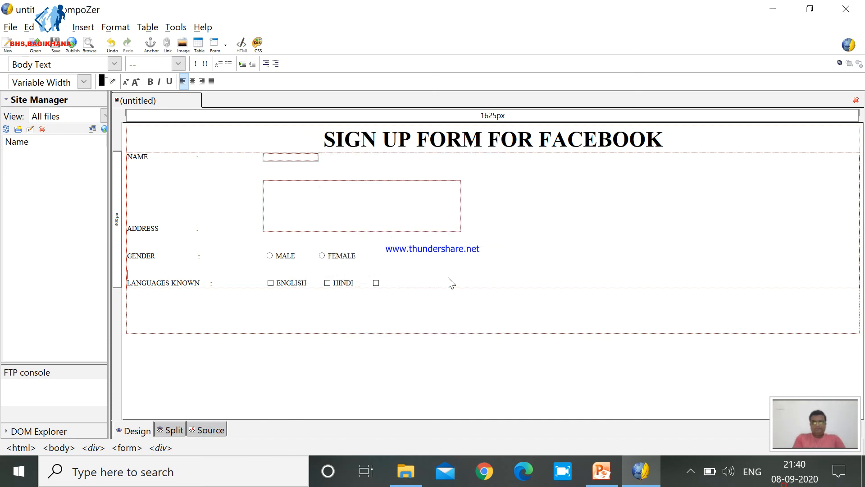
text(GUJARATI)
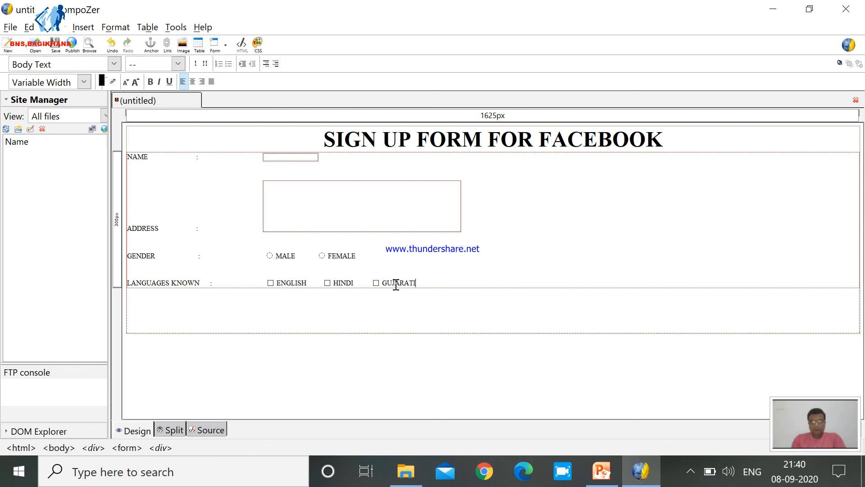
Add a CITY label with a spaced colon two lines below the LANGUAGES KNOWN row.
key(Return)
key(Return)
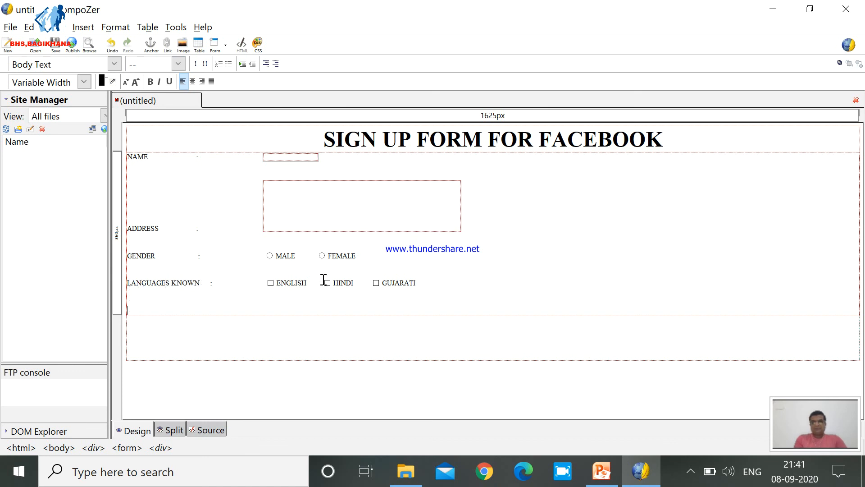
click(151, 311)
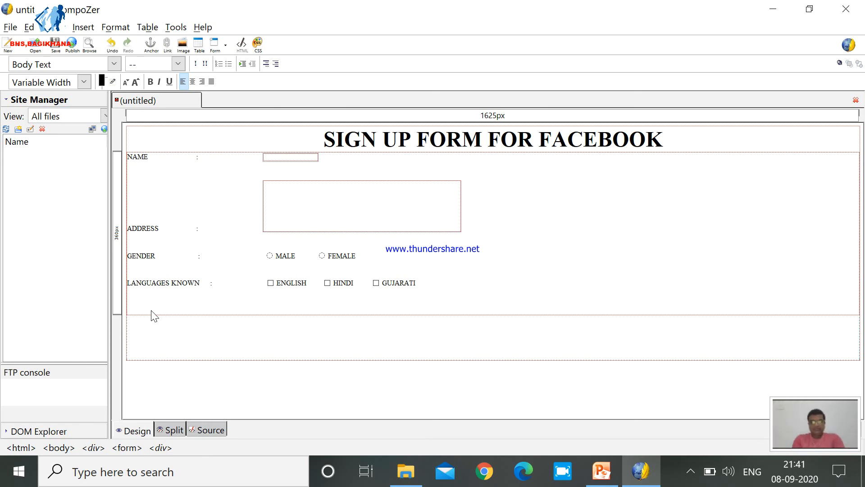
text(CITY)
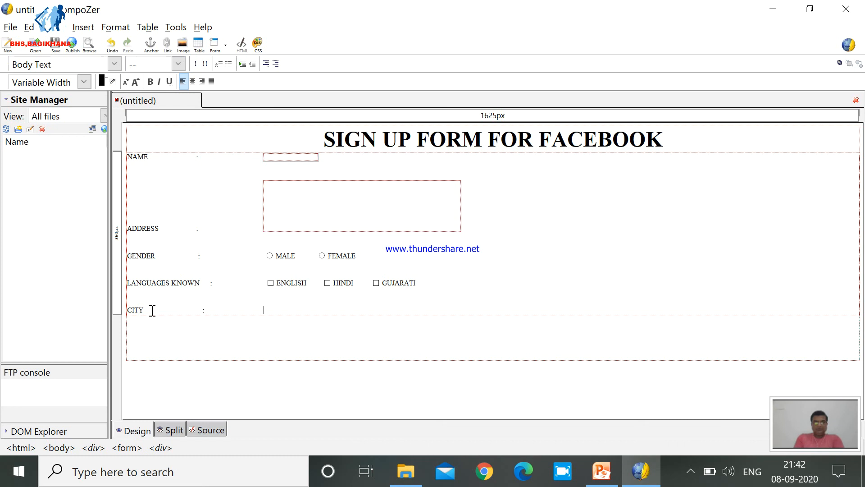
Start a selection list beside the CITY label and name the list "city".
click(225, 45)
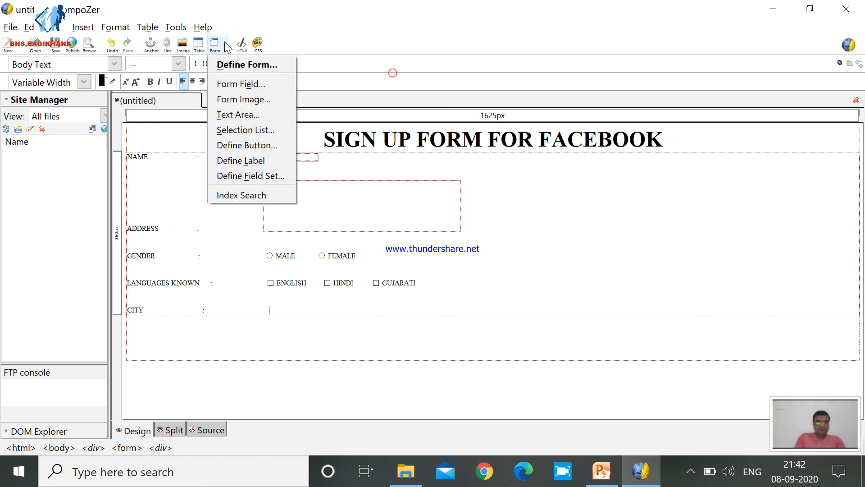
click(236, 129)
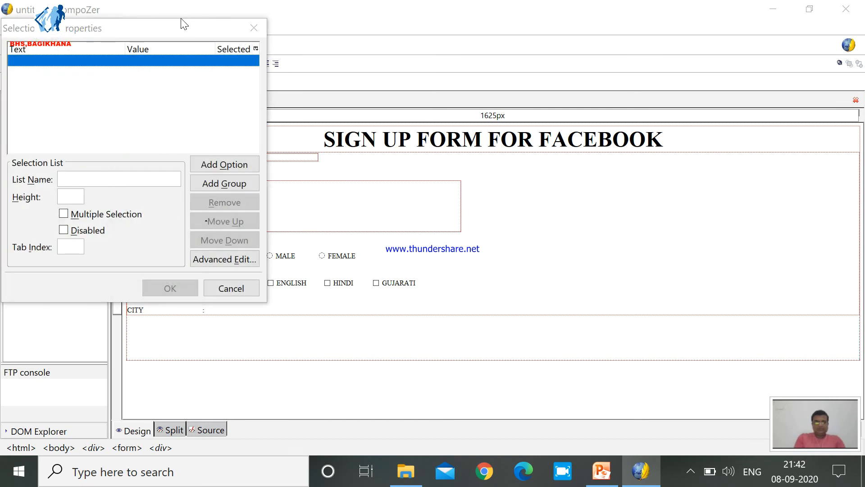
drag(150, 30, 432, 70)
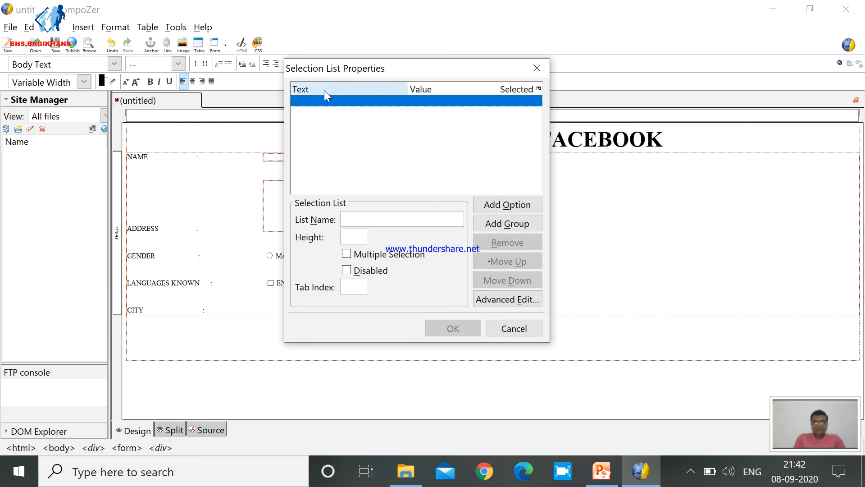
click(351, 214)
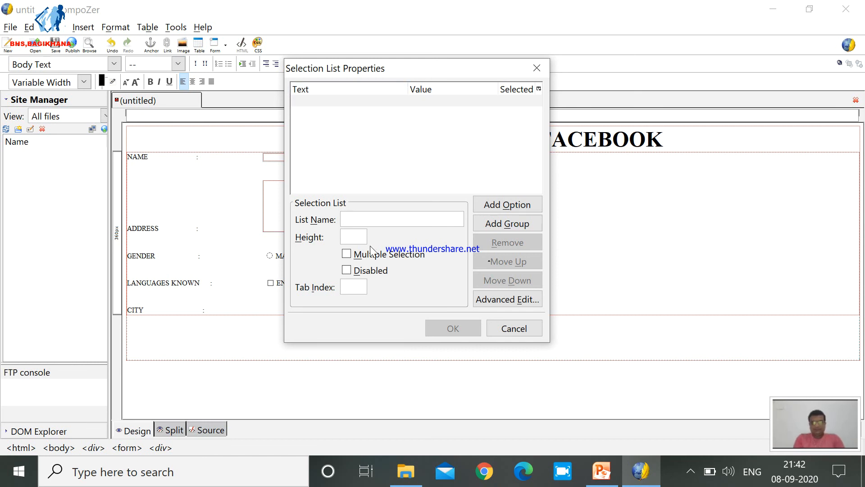
text(city)
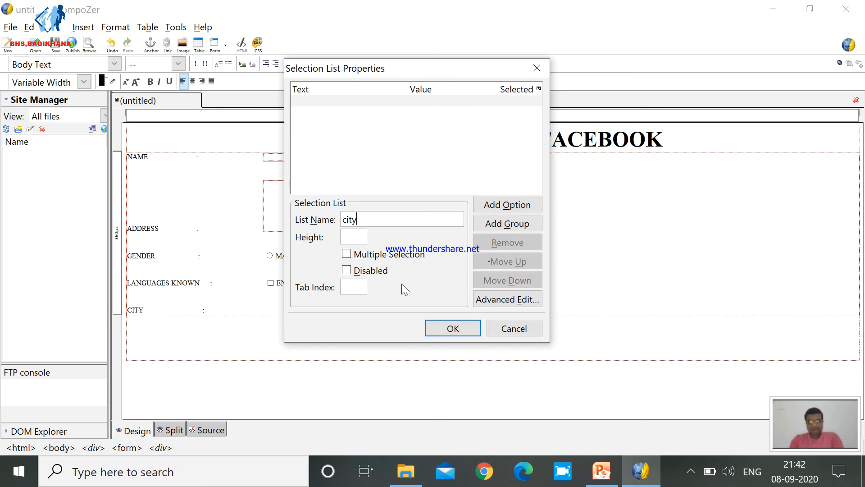
Add the options VADODARA, SURAT and BHARUCH to the city selection list.
click(492, 207)
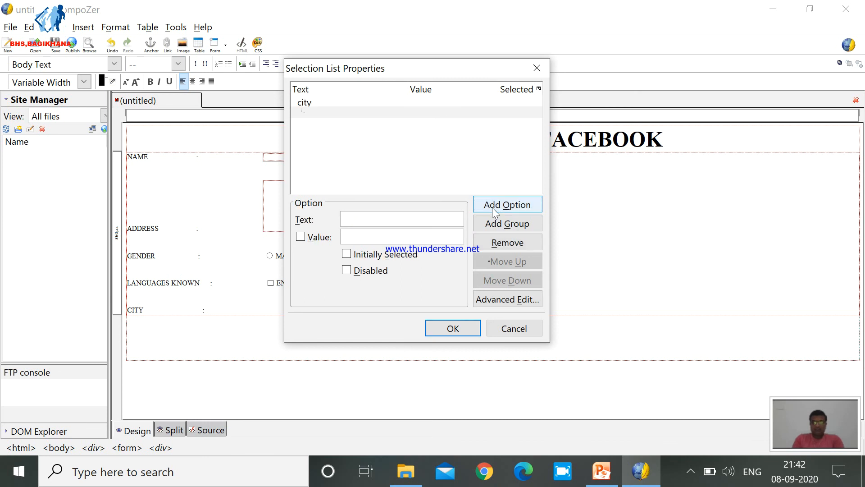
click(367, 220)
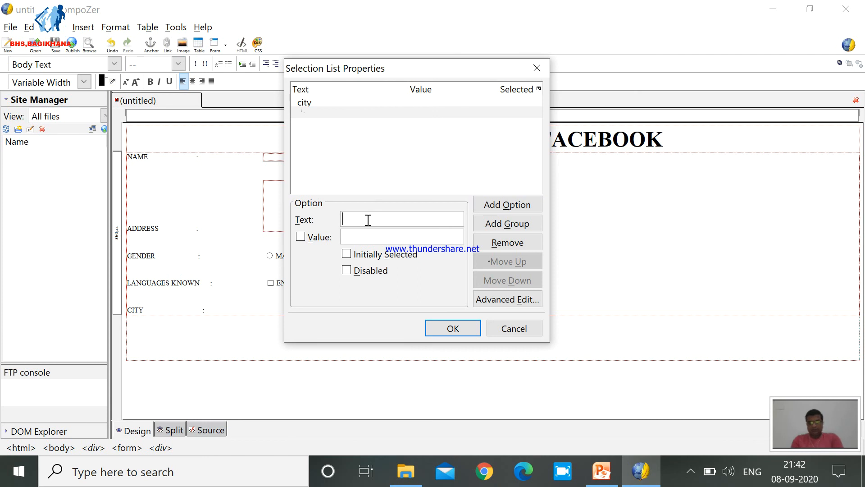
text(VADODARA)
click(516, 207)
text(SURAT)
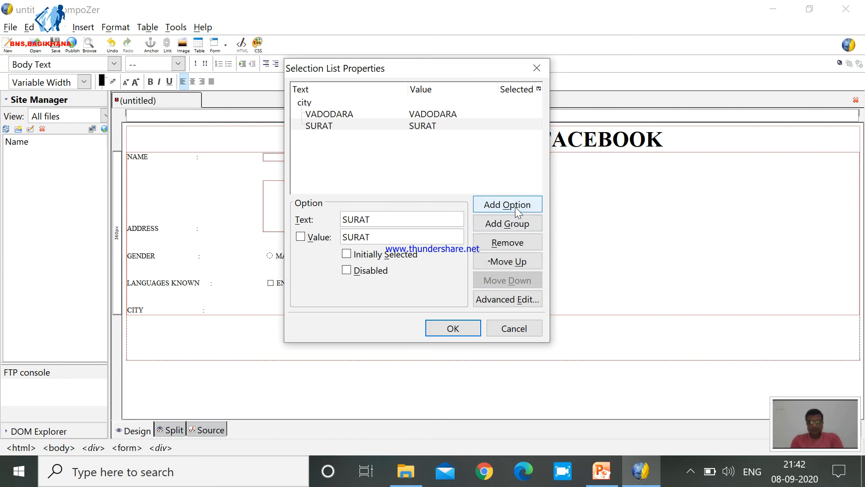
click(515, 207)
text(BHARUCH)
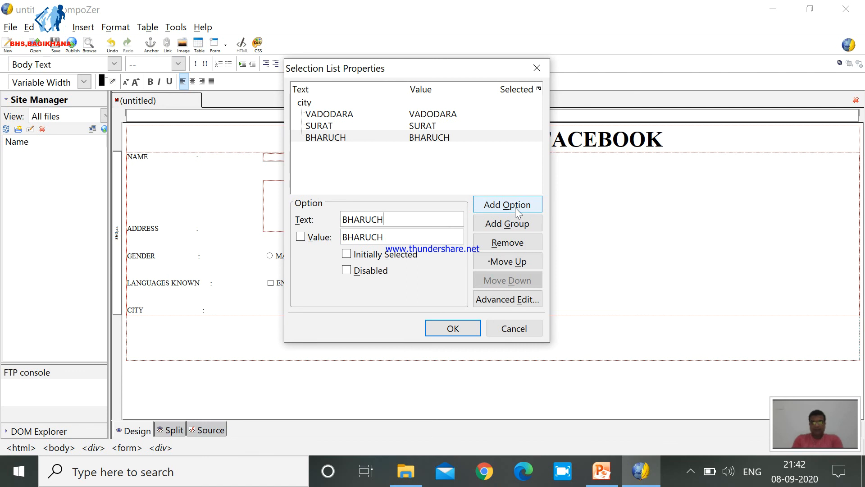
Add the options ANAND and VAPI to the city list and insert the list into the form.
click(514, 207)
text(AN)
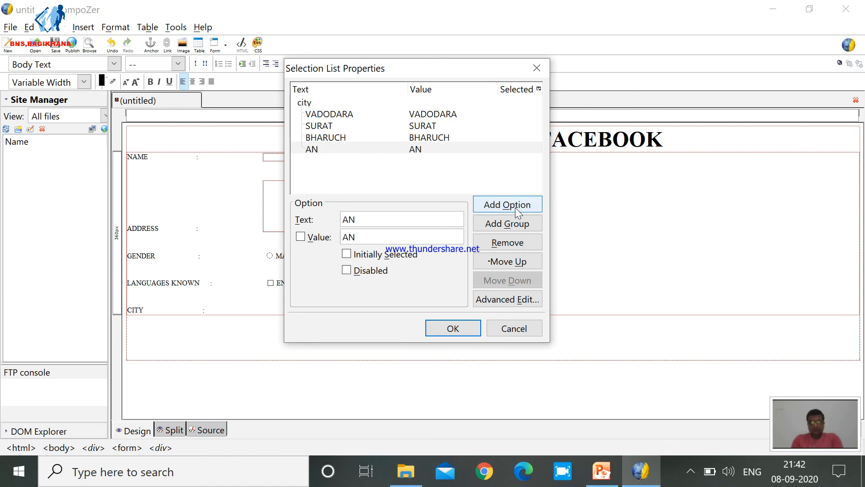
text(ADN)
key(BackSpace)
key(BackSpace)
text(ND)
click(516, 209)
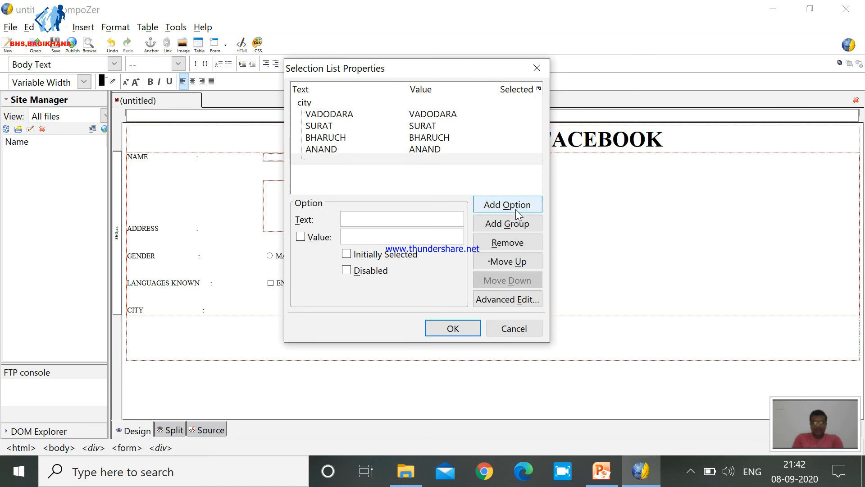
text(VAPI)
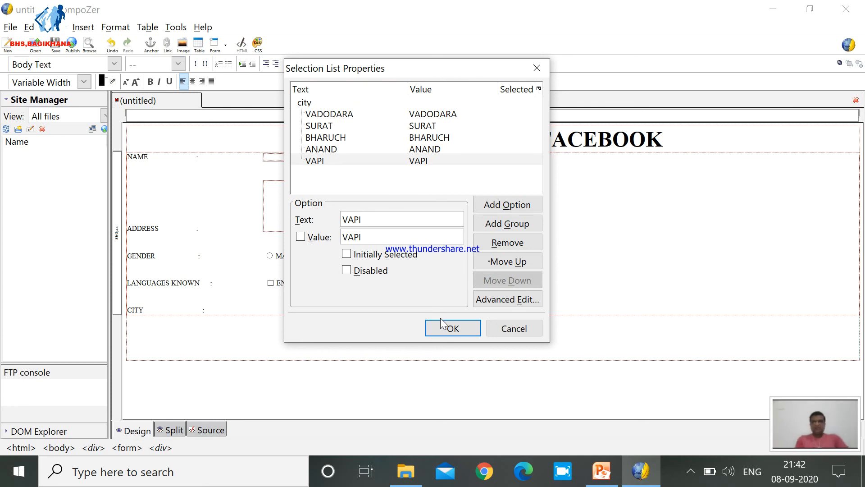
click(452, 328)
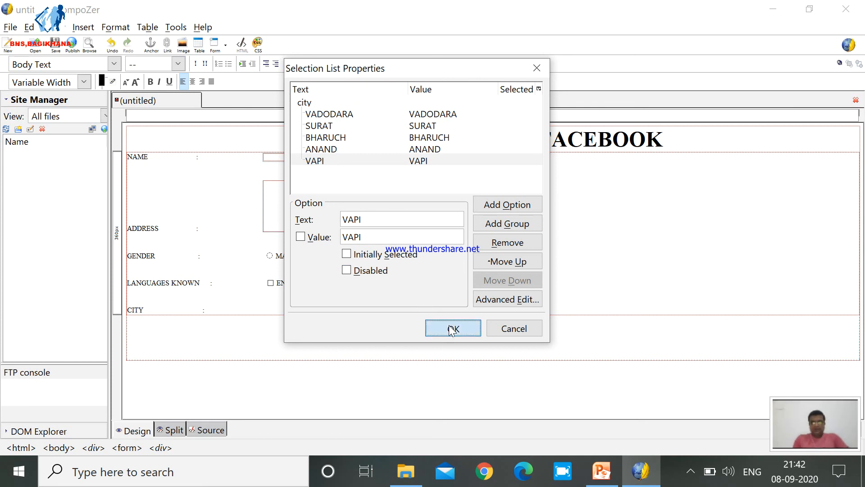
Add a PASSWORD label with a spaced colon two lines below the CITY row.
key(Return)
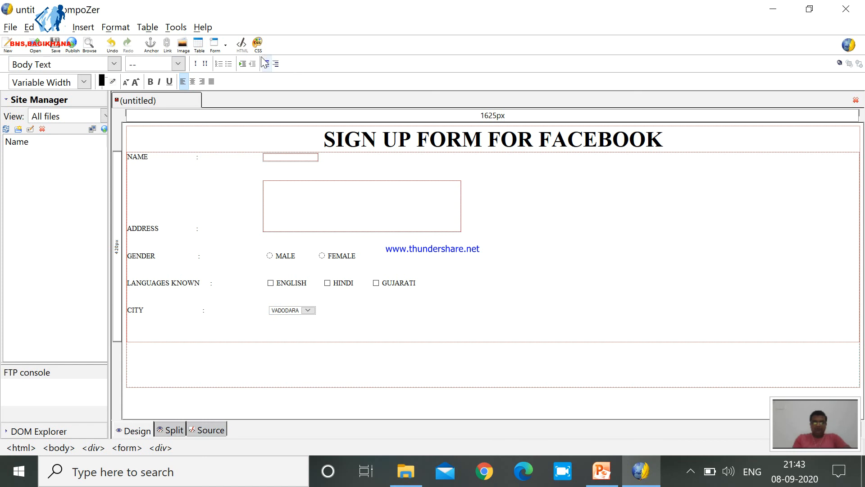
click(226, 49)
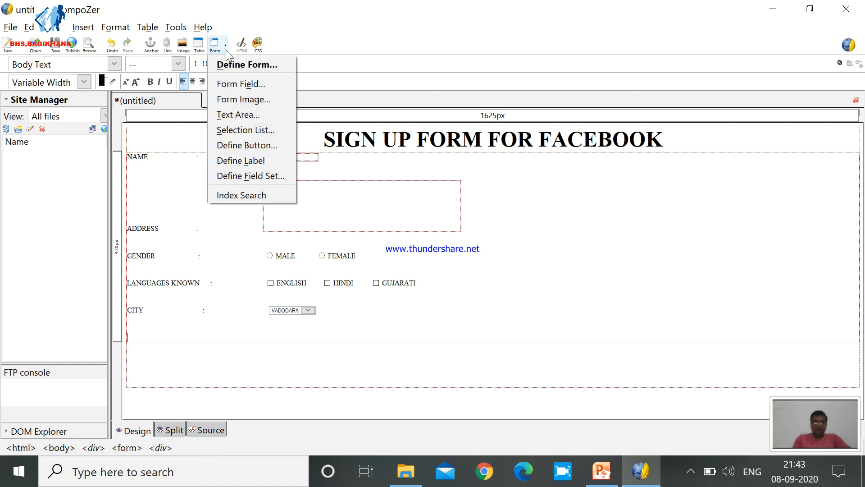
click(148, 334)
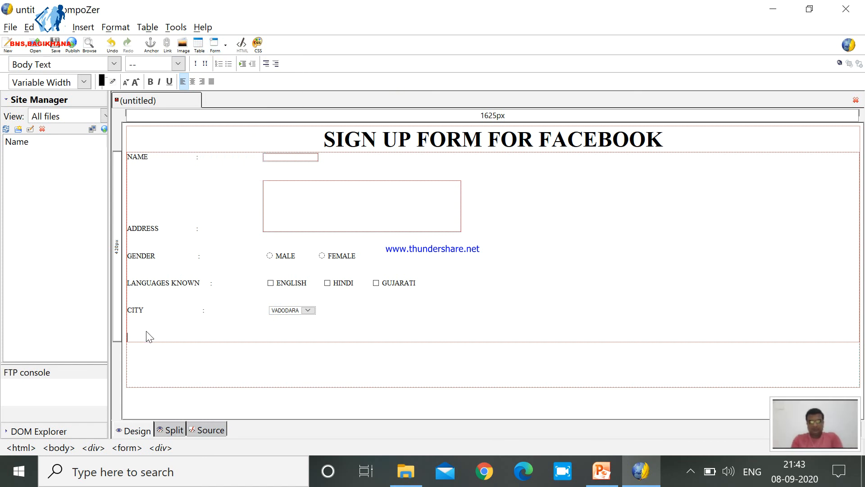
text(PASSWORD)
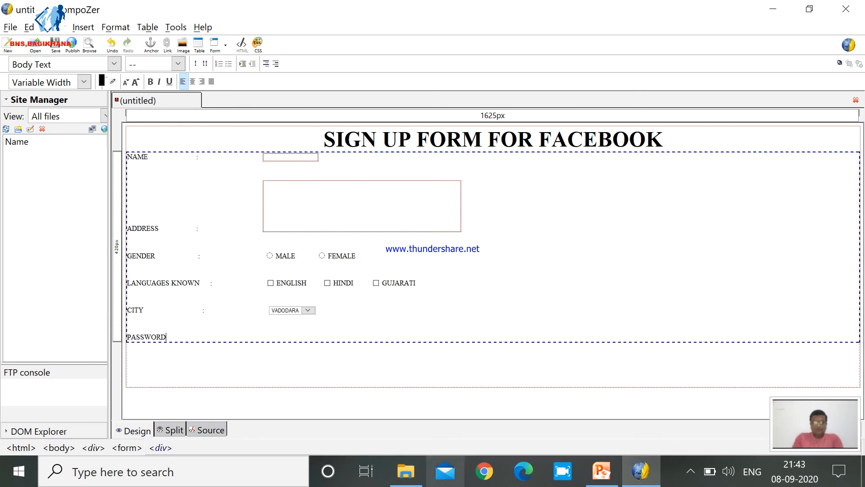
text(                          :)
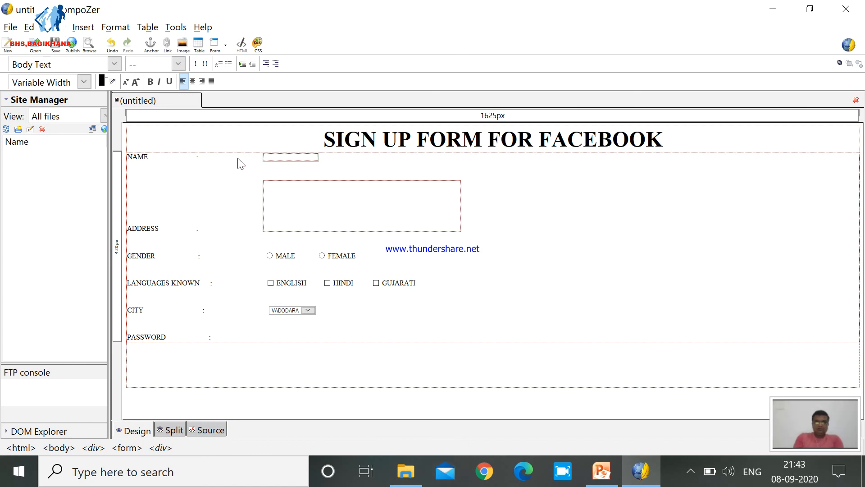
Insert a Password form field with the field name "password" after the PASSWORD label's colon.
click(225, 48)
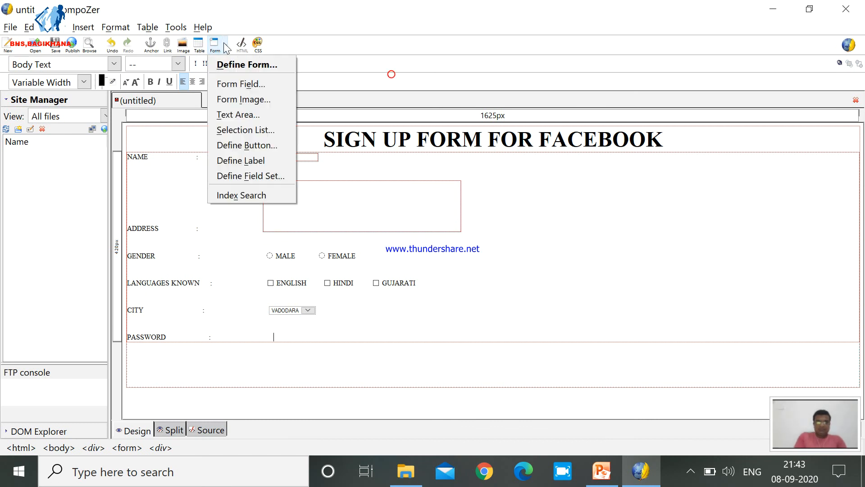
click(240, 84)
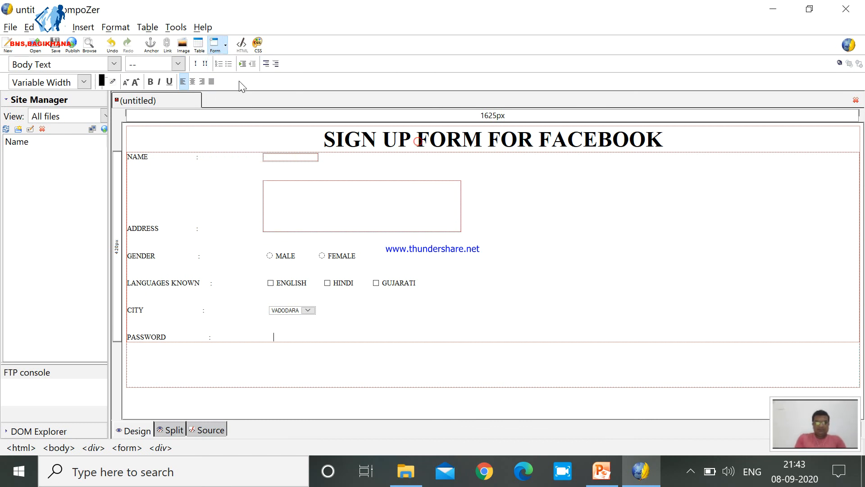
click(348, 185)
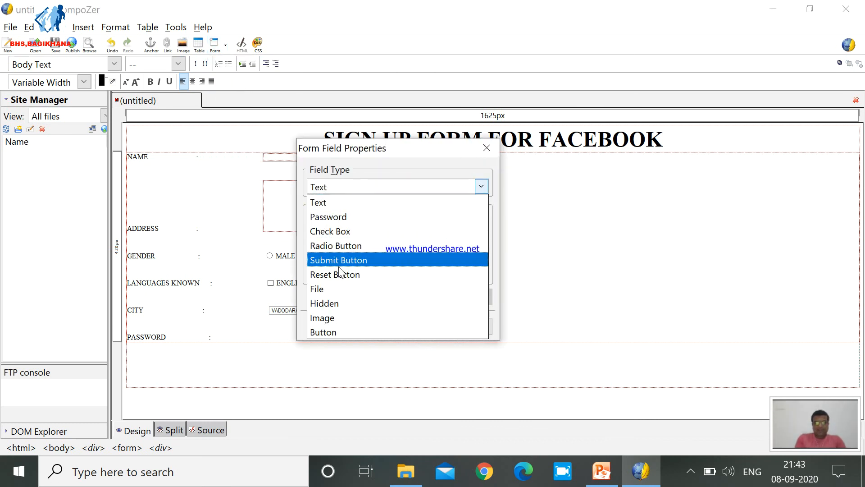
click(341, 217)
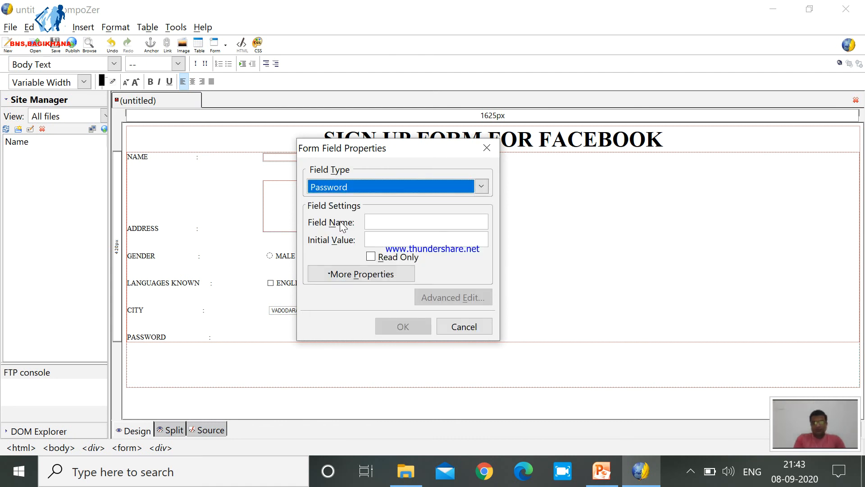
click(399, 222)
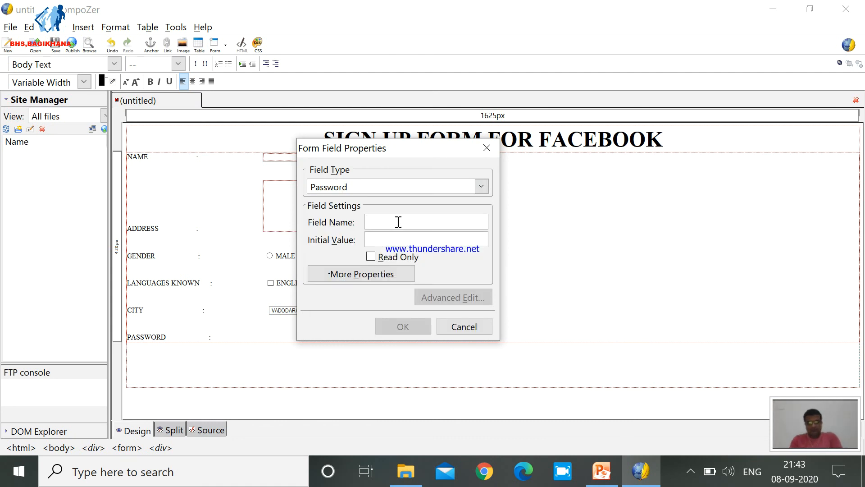
text(password)
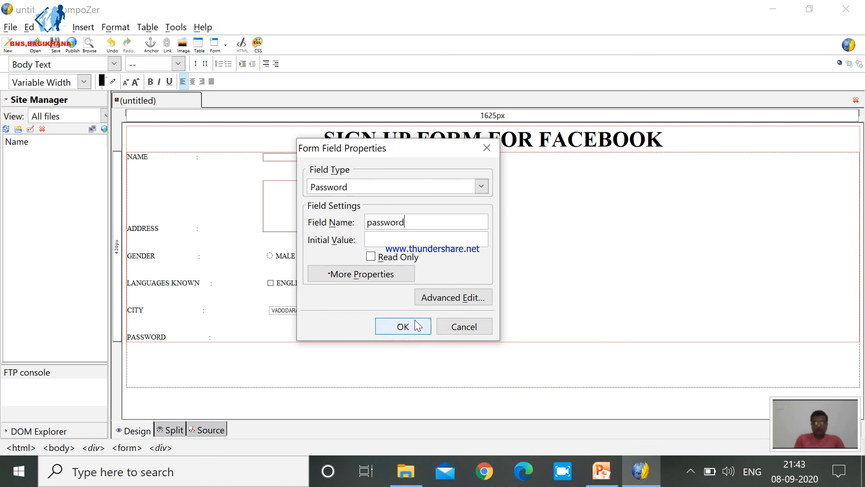
click(397, 327)
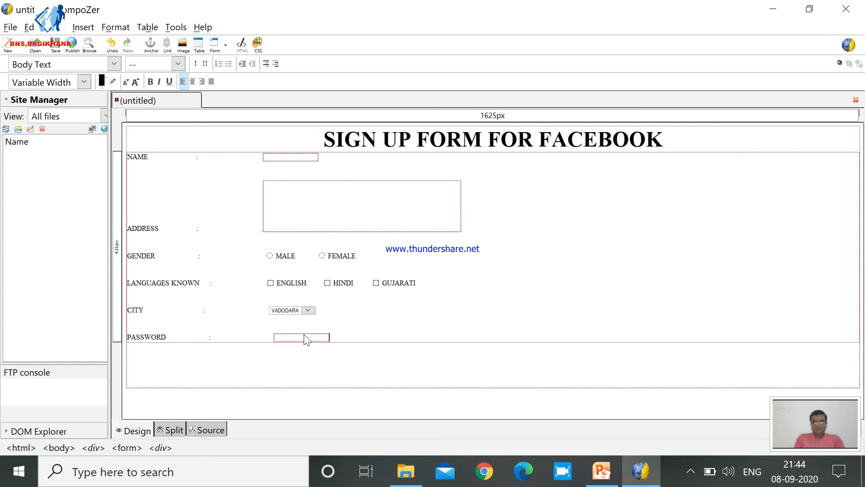
Insert a submit button with field name "submit" and value "SUBMIT" two lines below the PASSWORD row.
key(Return)
key(Return)
key(Return)
click(226, 45)
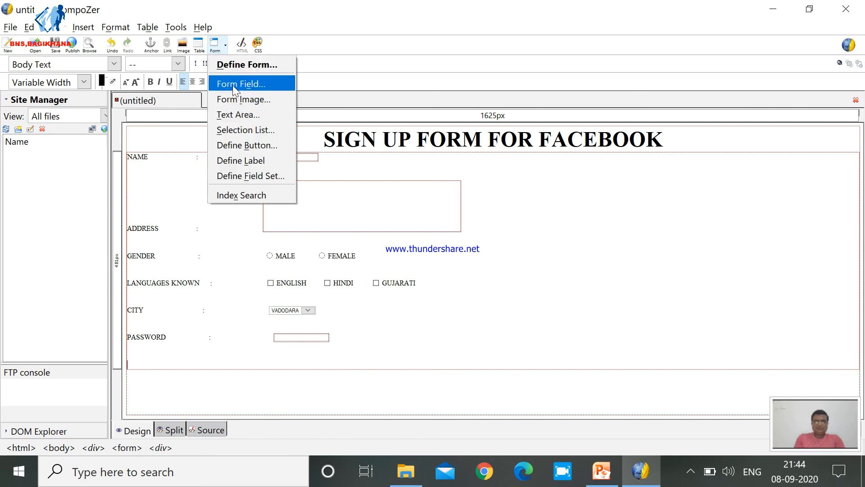
click(232, 85)
click(359, 184)
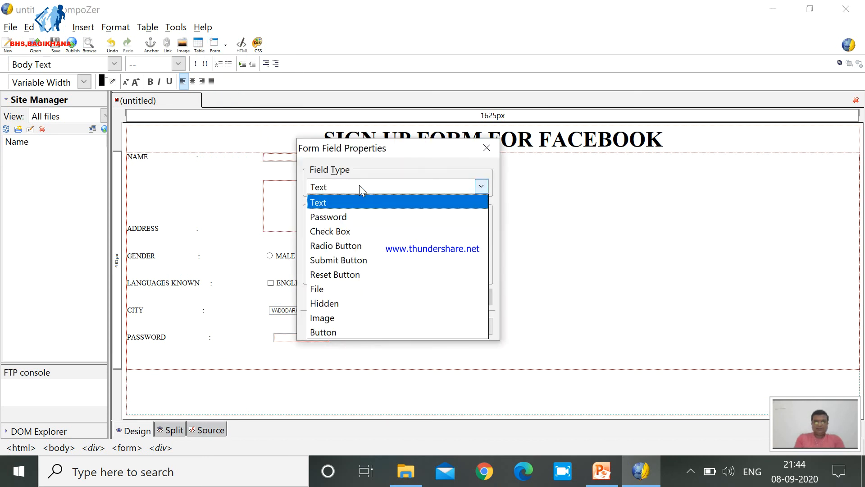
click(339, 259)
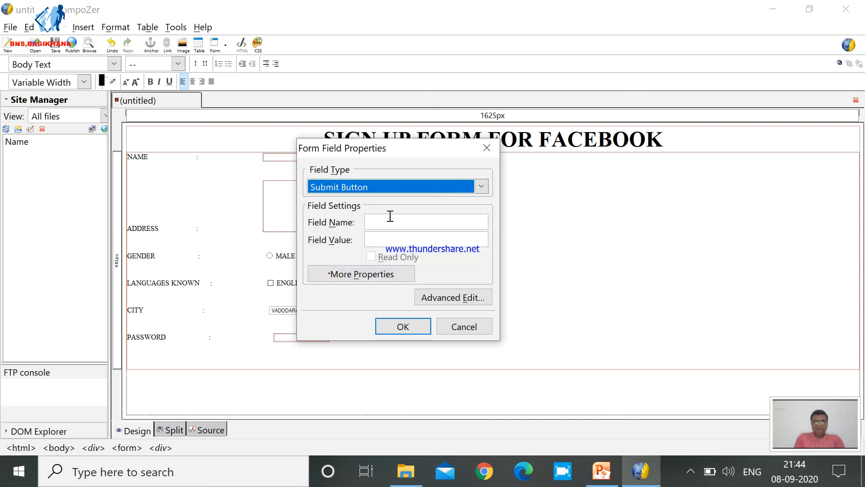
click(391, 218)
text(submit)
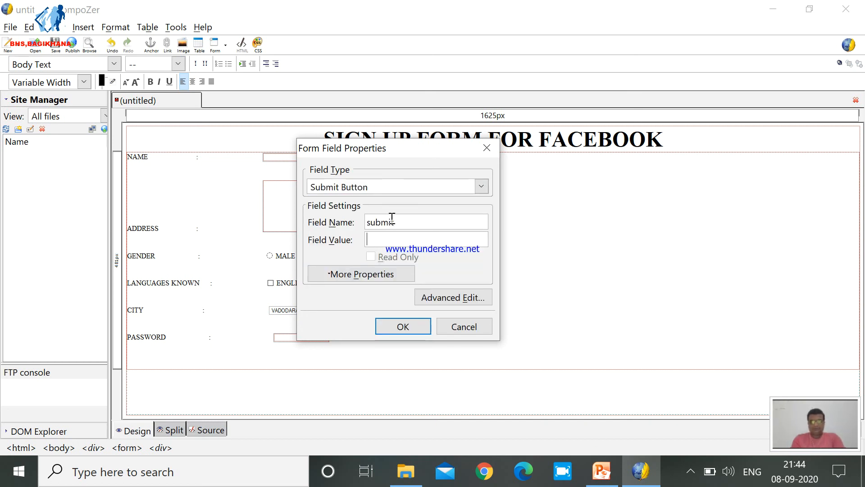
key(Tab)
text(SUBMIT)
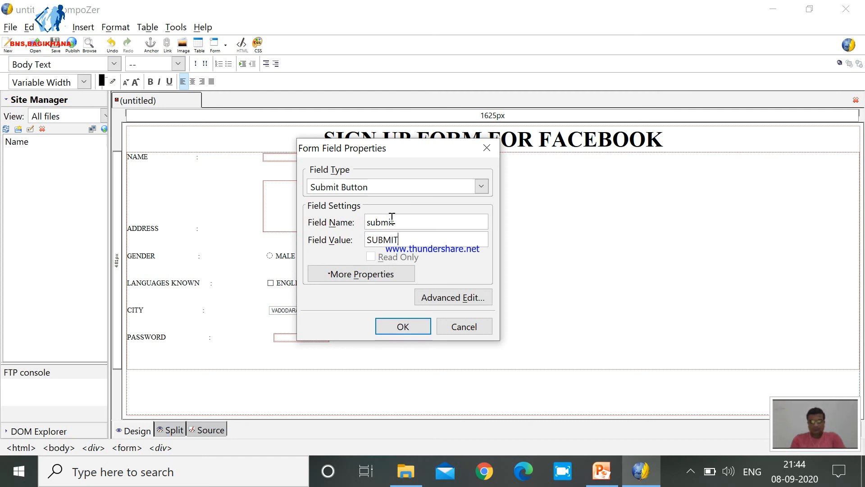
click(405, 323)
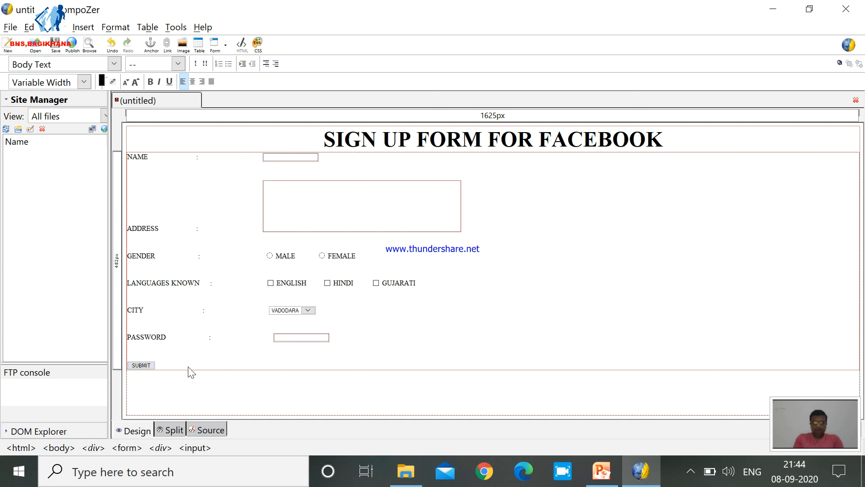
Insert a reset button with field name "reset" and value "RESET" after the SUBMIT button.
key(Left)
click(226, 45)
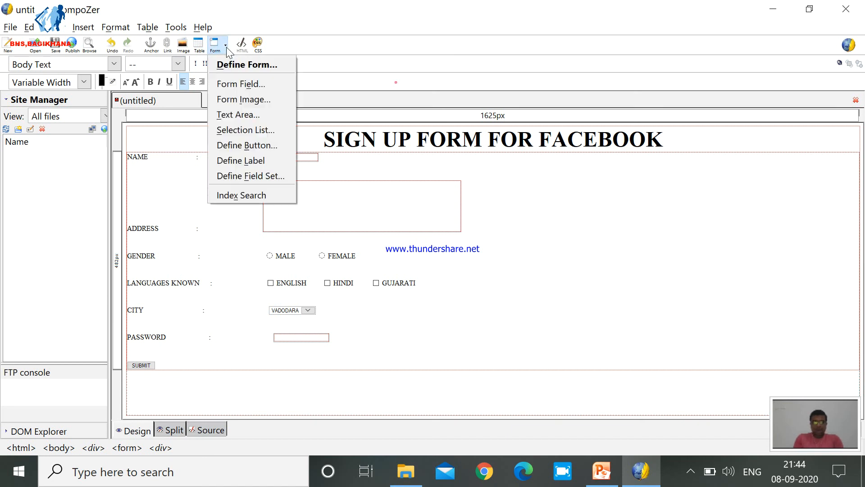
click(239, 84)
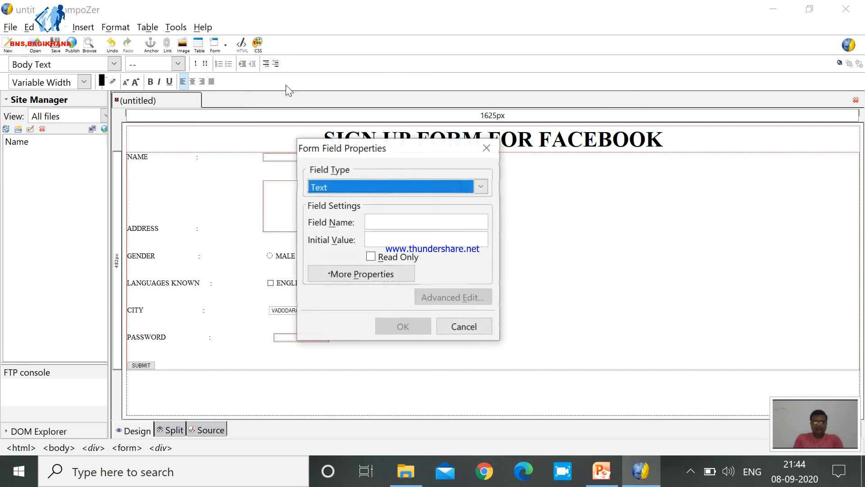
click(373, 185)
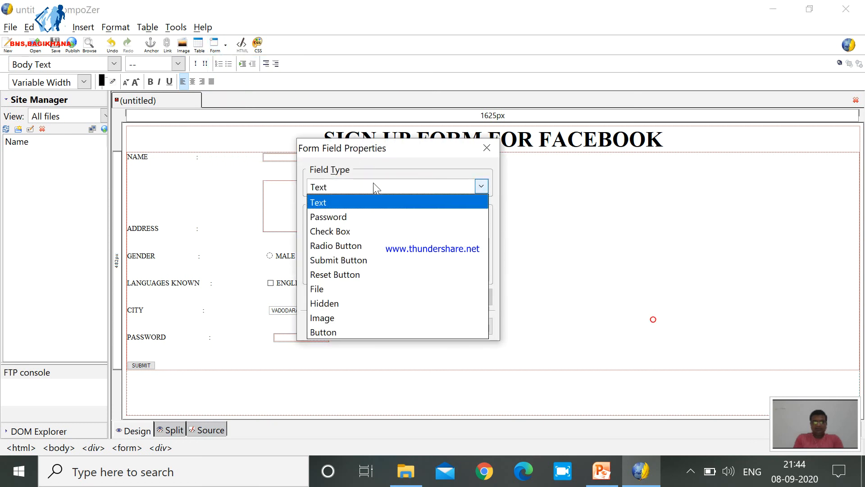
click(352, 275)
click(405, 223)
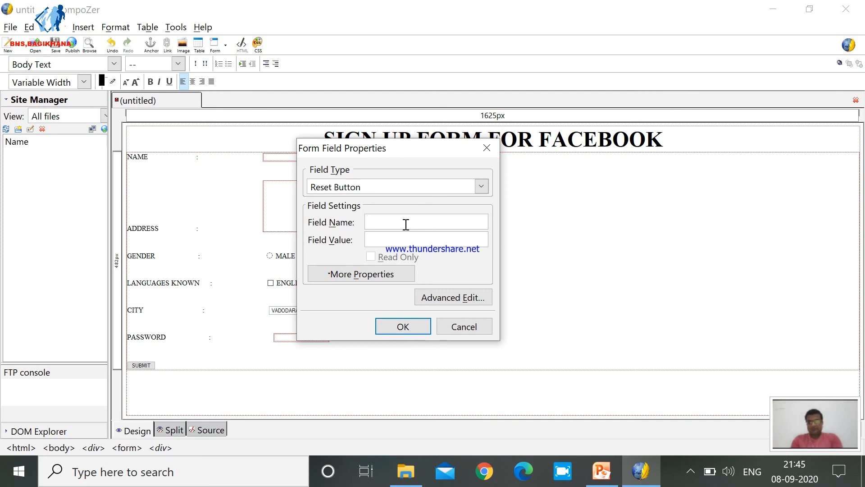
text(\)
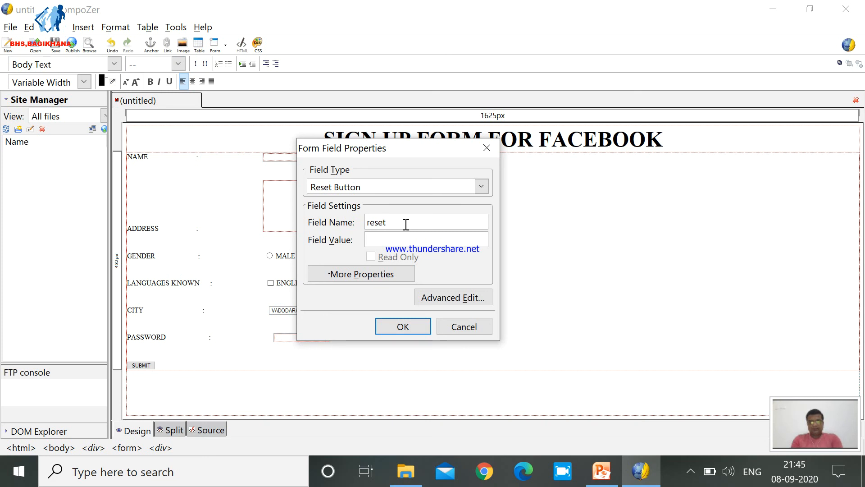
text(RESET)
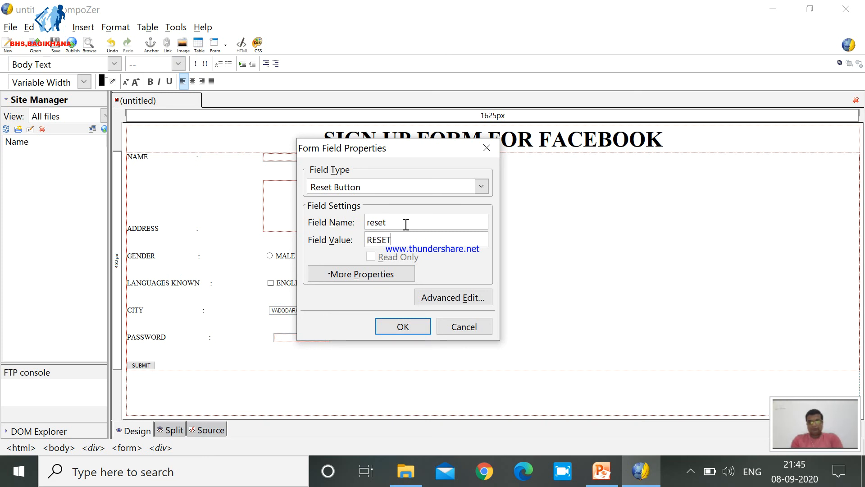
click(403, 326)
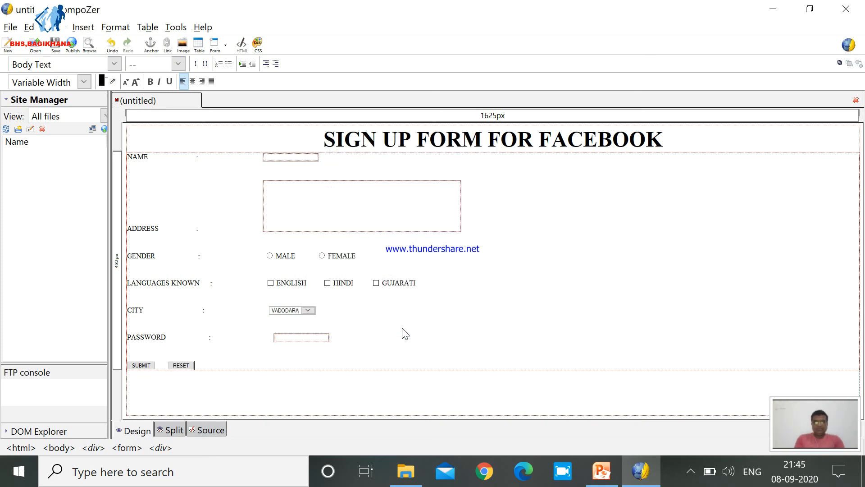
Add spacing before the NAME and ADDRESS colons to shift both colons and their input boxes further right.
click(193, 157)
key(Tab)
key(Tab)
key(Tab)
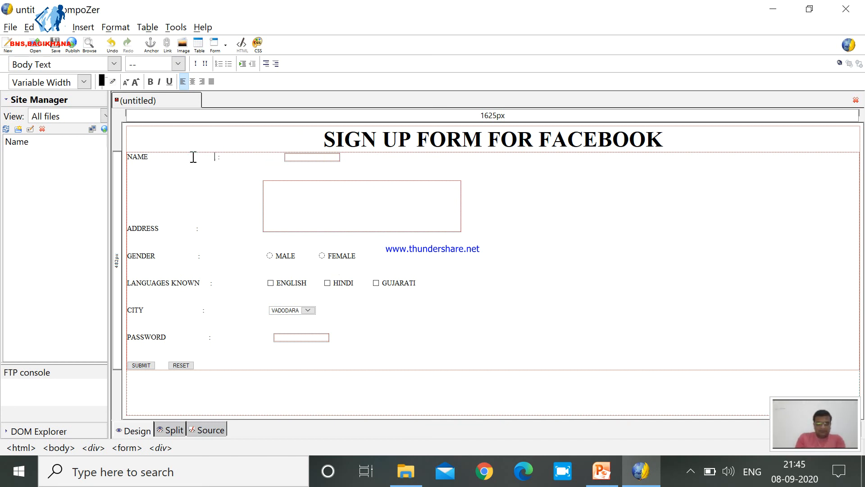
click(195, 229)
key(Tab)
key(Tab)
key(Tab)
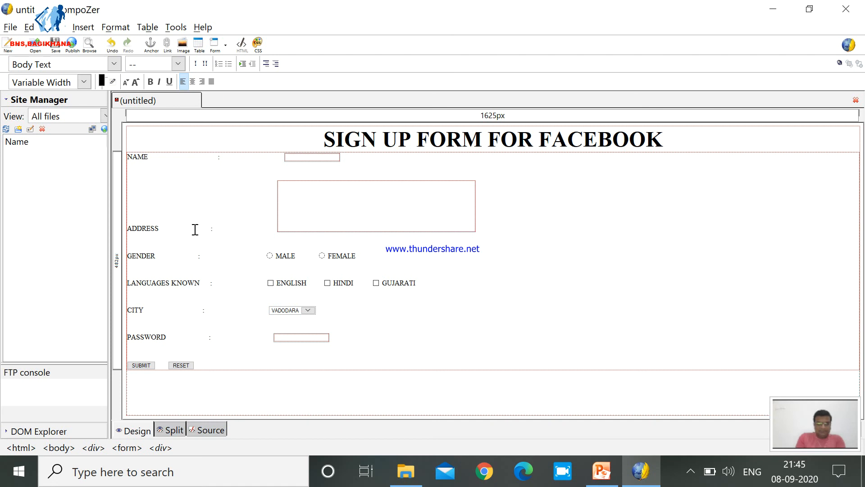
click(216, 157)
key(Tab)
Add spacing before the GENDER and LANGUAGES KNOWN colons to line them up with the colons of the rows above.
click(195, 258)
key(Tab)
key(Tab)
key(Tab)
key(Tab)
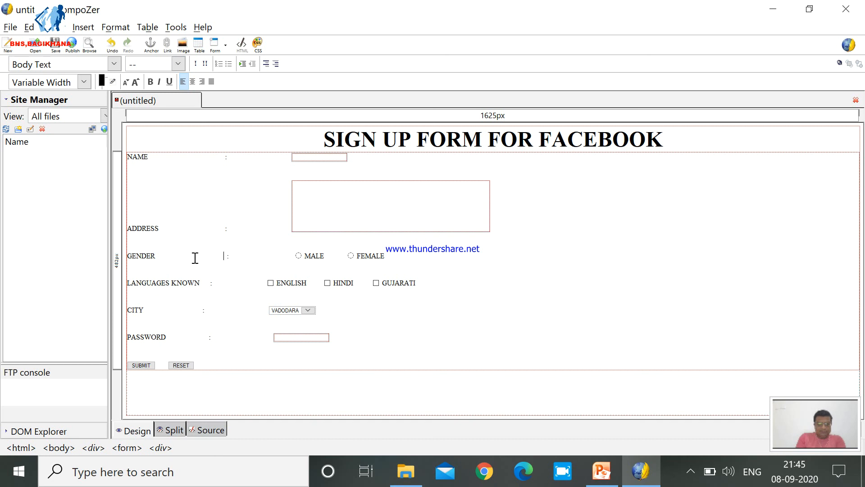
click(208, 285)
key(Tab)
key(Tab)
key(Tab)
key(BackSpace)
key(BackSpace)
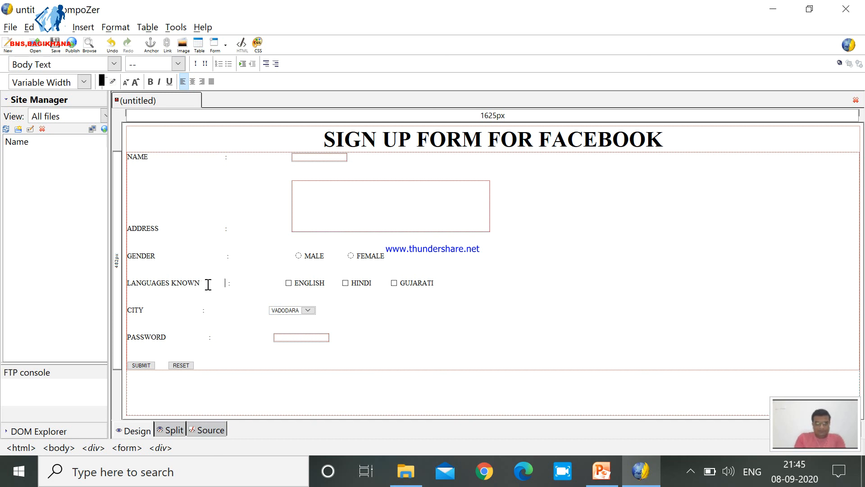
Add spacing before the CITY and PASSWORD colons to align them with the colons of the other rows.
click(198, 312)
key(Tab)
key(Tab)
key(Tab)
key(Tab)
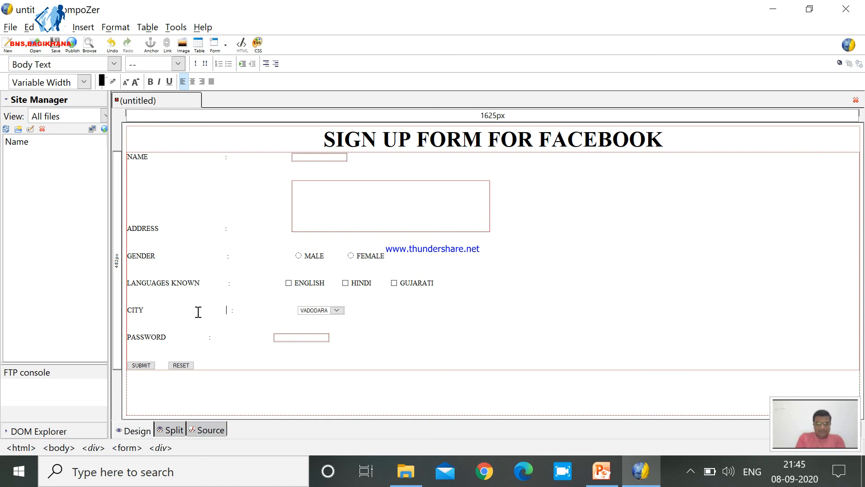
click(205, 338)
key(Tab)
key(Tab)
key(Tab)
Add spacing before the ENGLISH check box to align the language options with the other input fields.
click(281, 284)
key(Tab)
key(Tab)
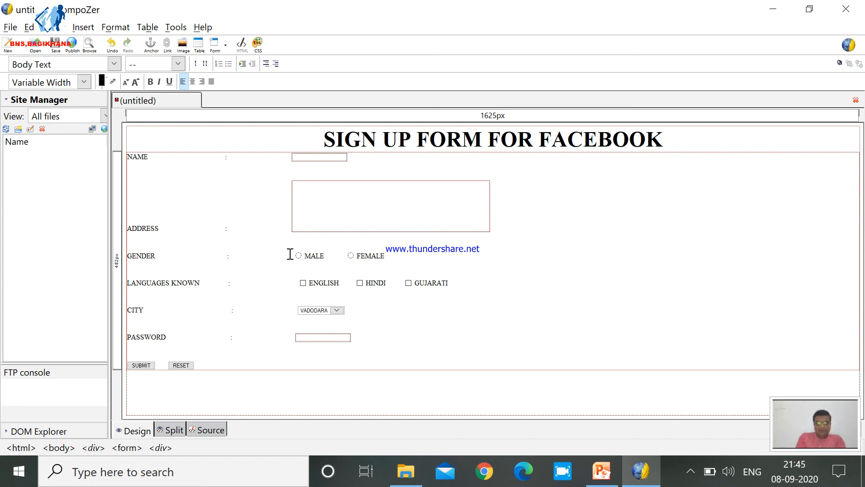
click(504, 274)
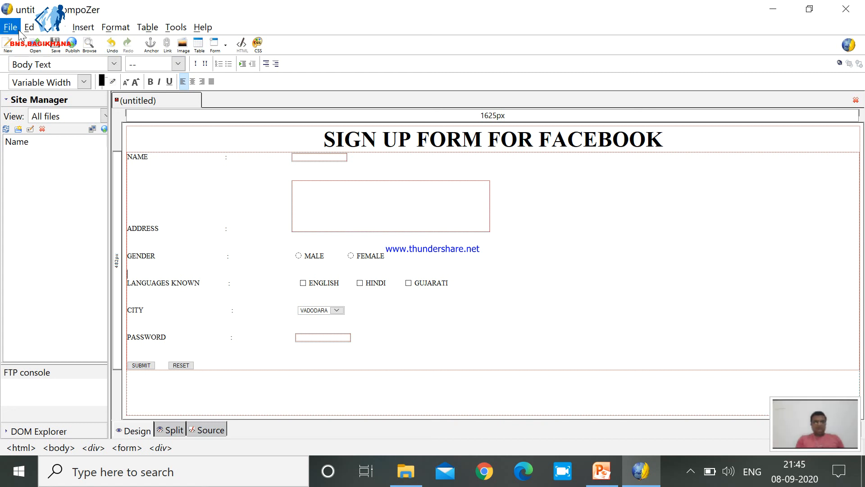
Save the page to the Desktop as an HTML file named form, with the page title "form".
click(55, 45)
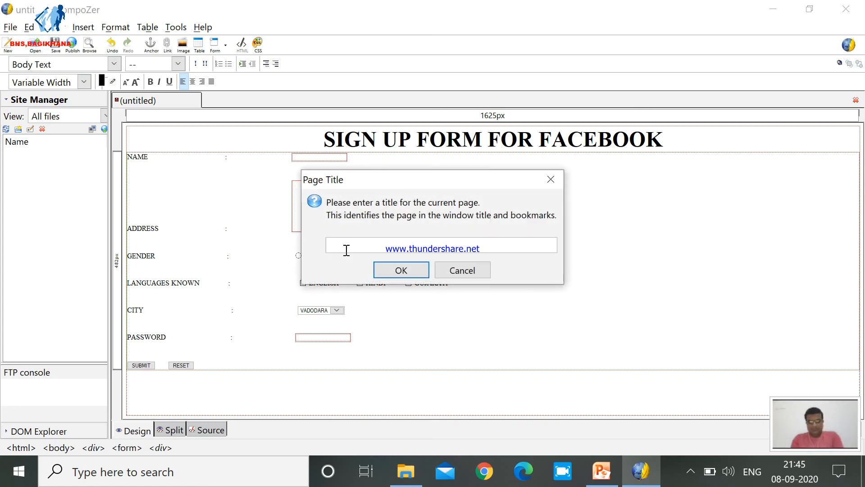
text(form)
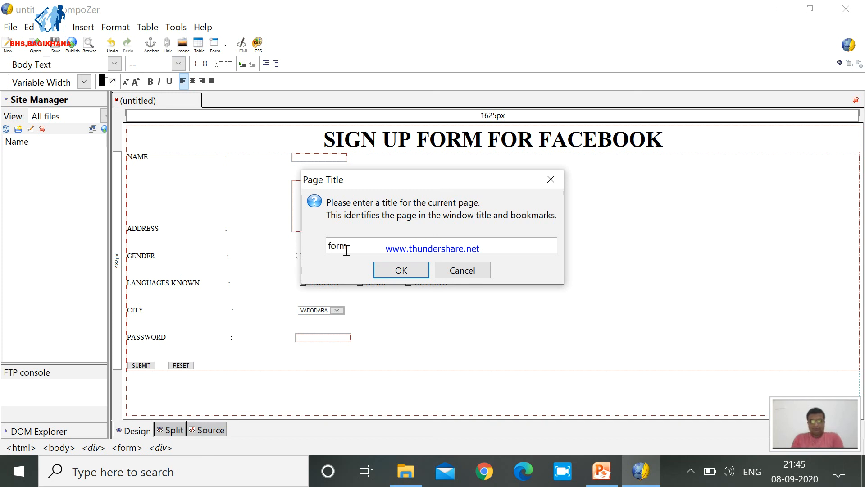
click(397, 270)
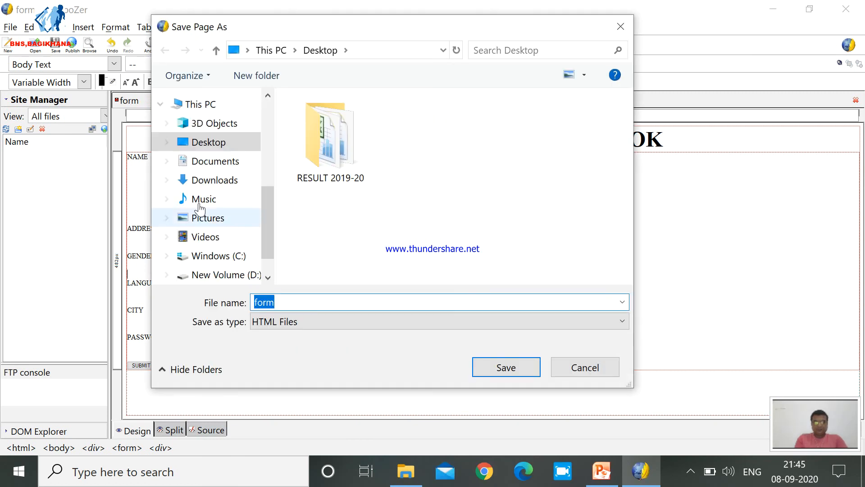
click(290, 302)
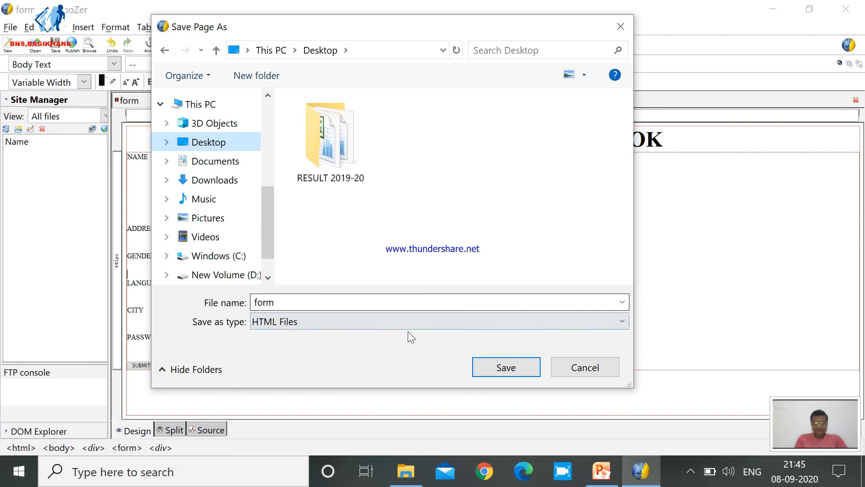
click(508, 371)
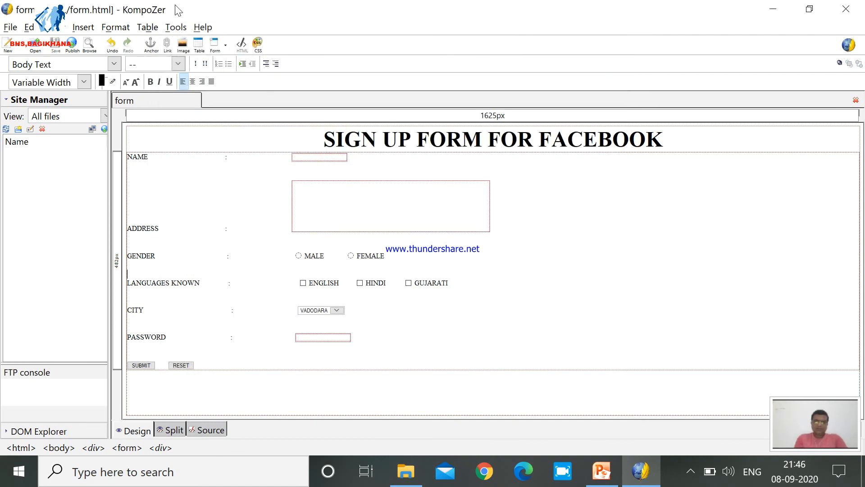
Preview the saved page in the web browser and fill the NAME field with sample text.
click(89, 45)
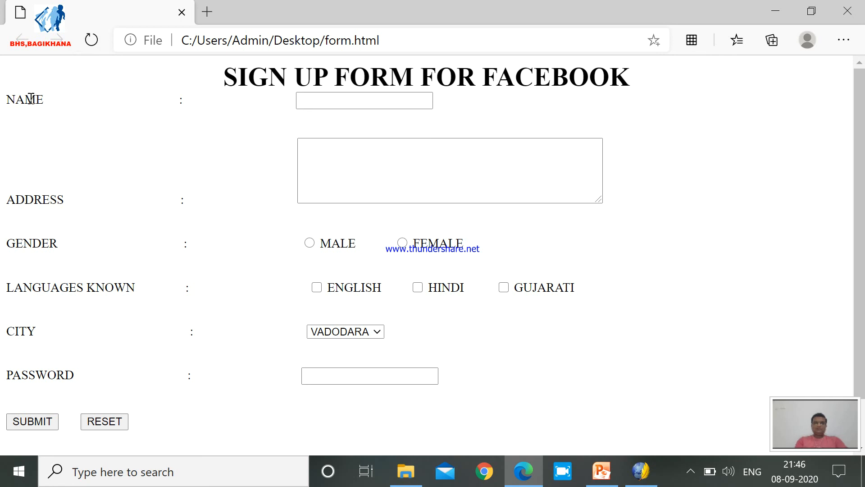
click(342, 101)
text(sdfdg)
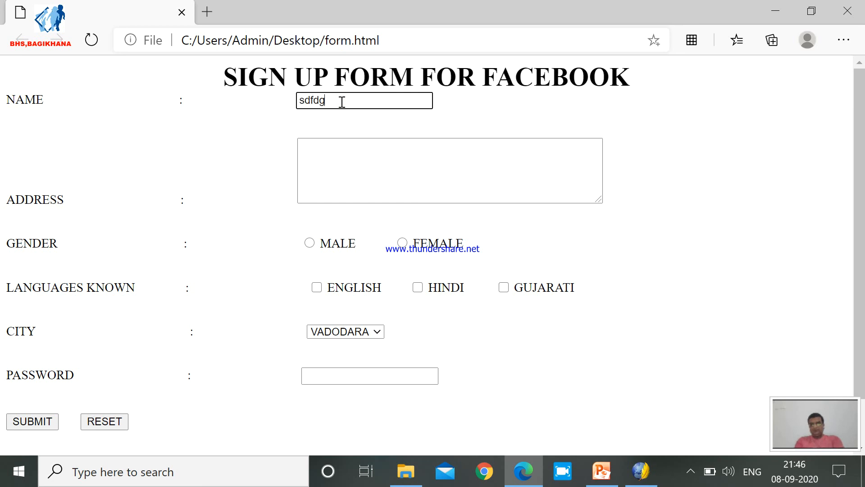
text(sfgdfg dfgsdgfdg)
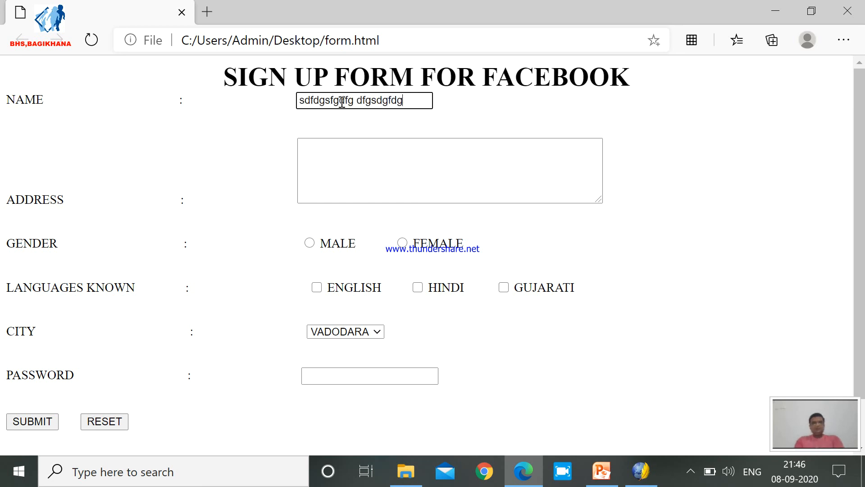
Fill the ADDRESS text area with five lines of sample text.
click(62, 196)
click(327, 154)
click(327, 155)
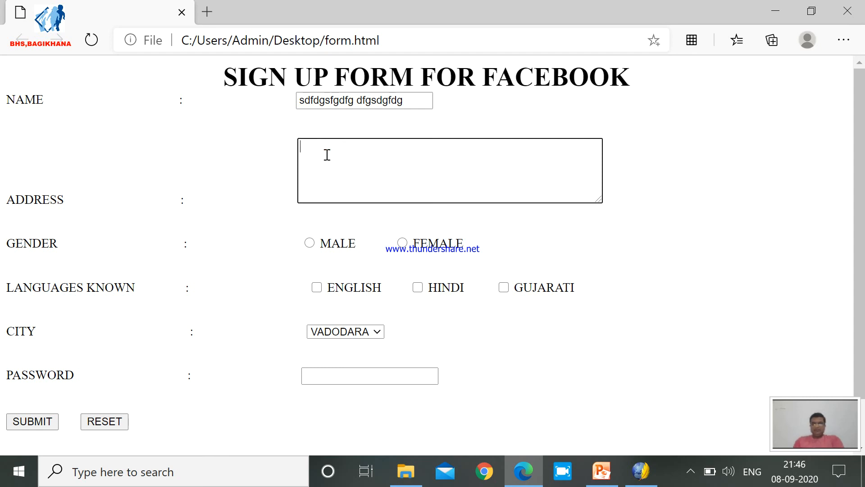
text(gsg sdfgsdfgsdfgf g)
key(Return)
text(fdsgsf gfdgdfg)
key(Return)
key(Return)
text(fdsgsdfgdfg)
key(Return)
text(fg gsfgfd)
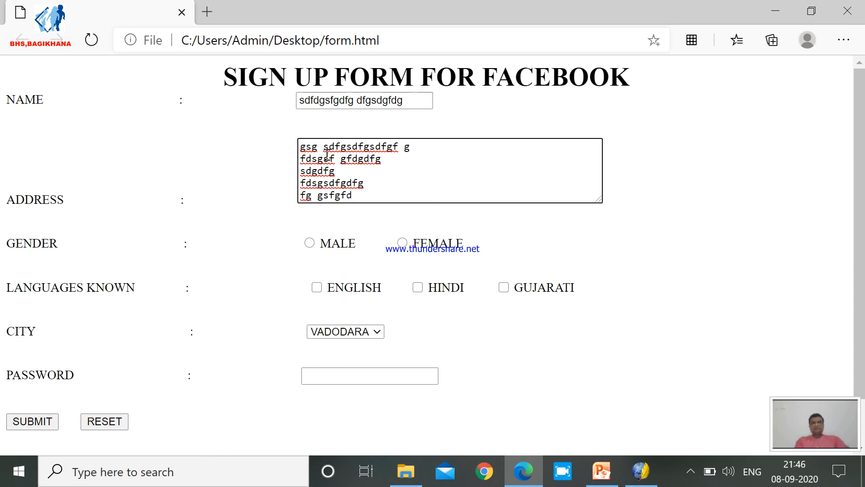
Test the GENDER radio buttons by alternating between MALE and FEMALE, ending on MALE.
click(310, 245)
click(401, 245)
click(310, 244)
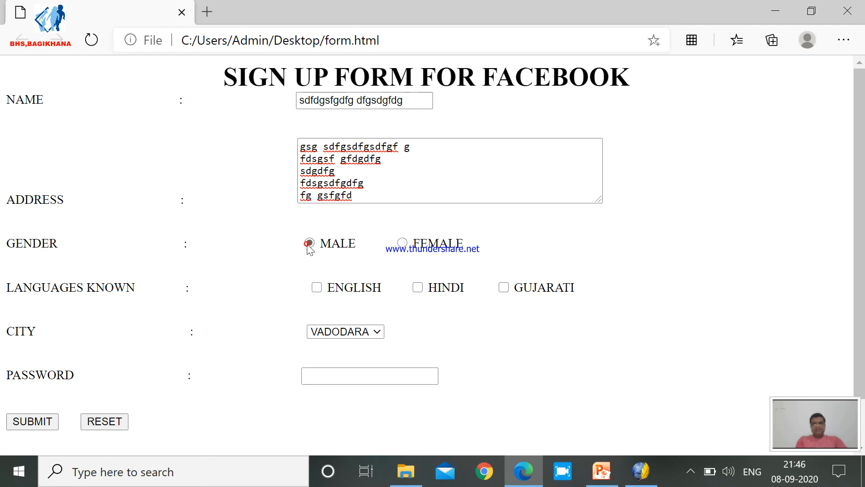
click(402, 243)
click(310, 244)
click(402, 244)
click(309, 243)
Check ENGLISH, HINDI and GUJARATI as known languages and choose SURAT as the city.
click(317, 288)
click(418, 288)
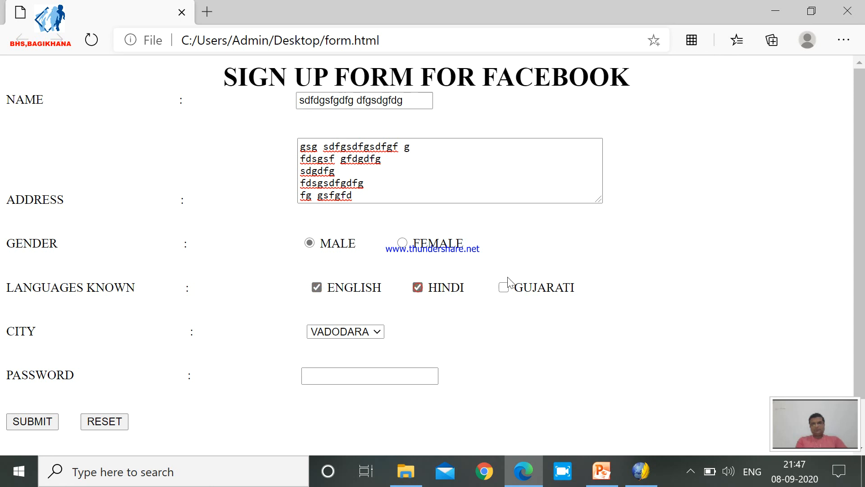
click(504, 287)
click(322, 332)
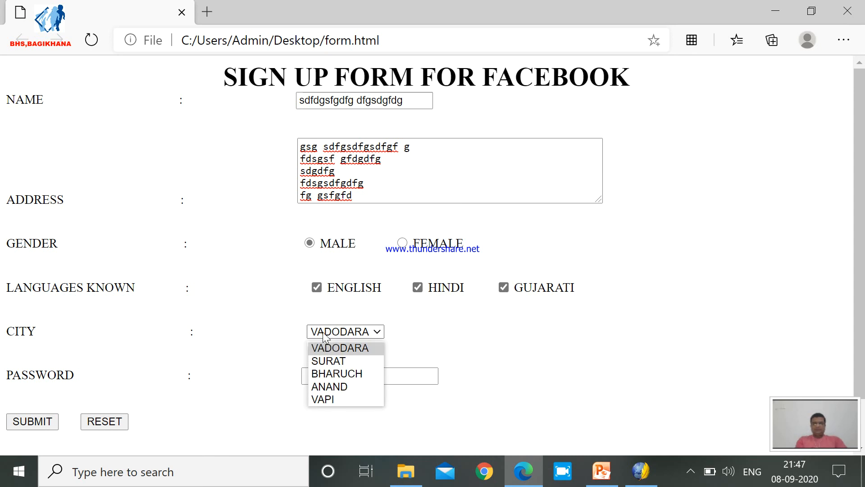
click(330, 359)
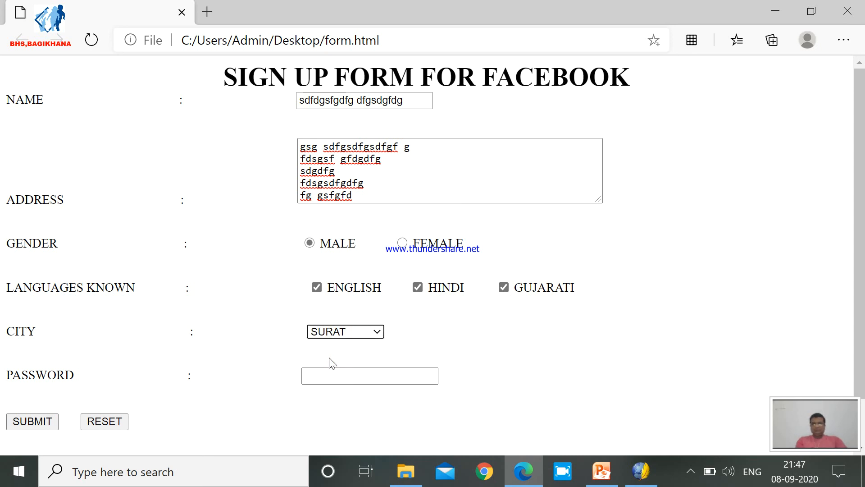
Enter a sample password in the PASSWORD field.
click(330, 379)
text(•••••••••)
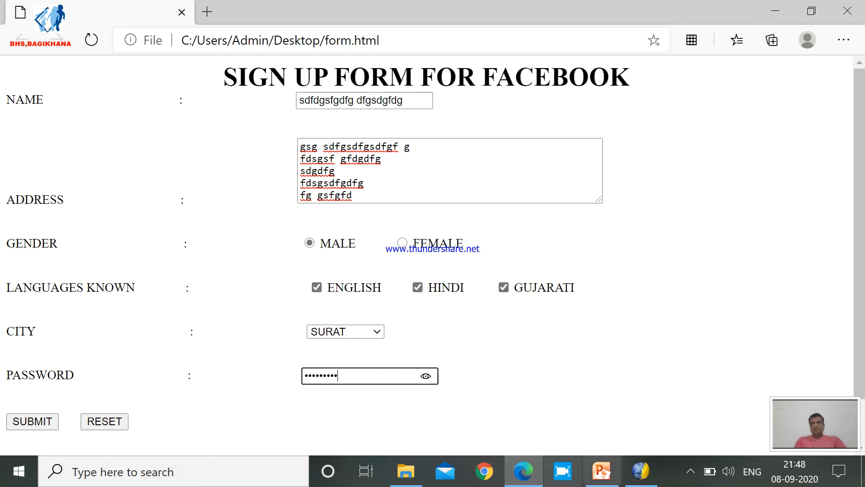
mouse_move(650, 484)
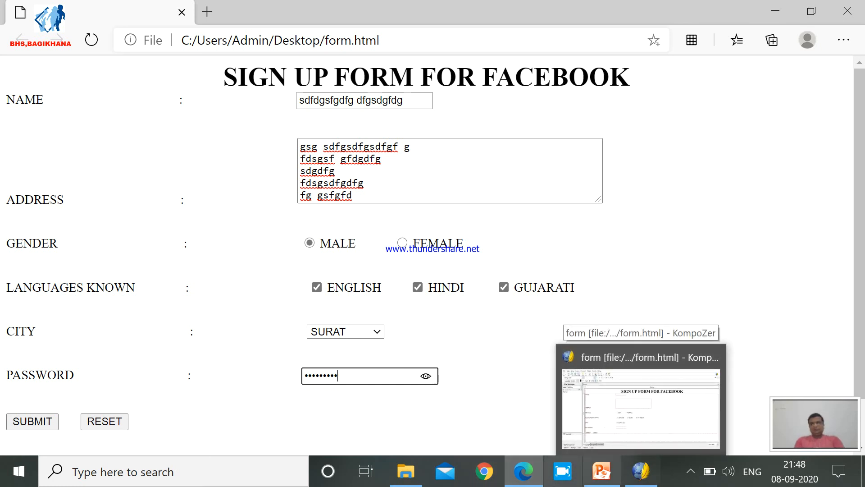